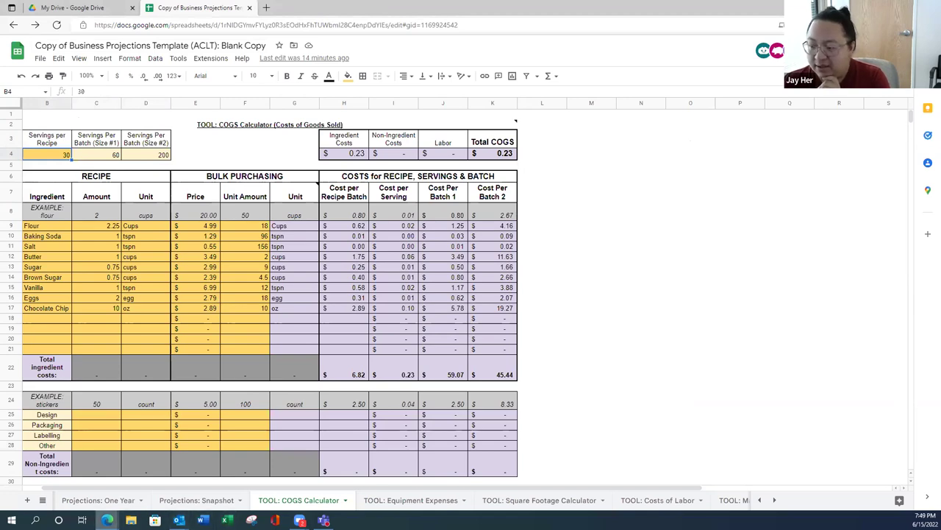
# Switch to the June 2022 Food Workshop presentation in Canva and show slide 8, How to Price Your Products
pyautogui.moveTo(107, 520)
pyautogui.click(55, 475)
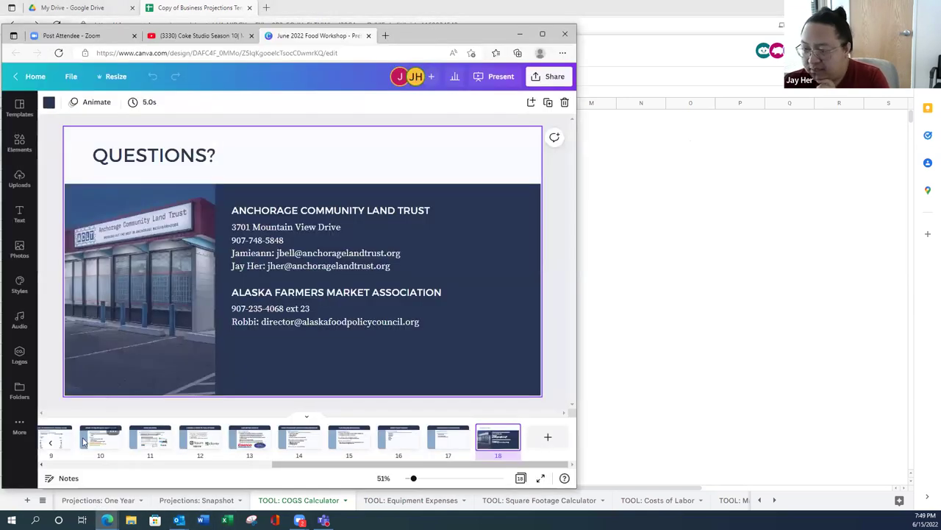
pyautogui.click(101, 439)
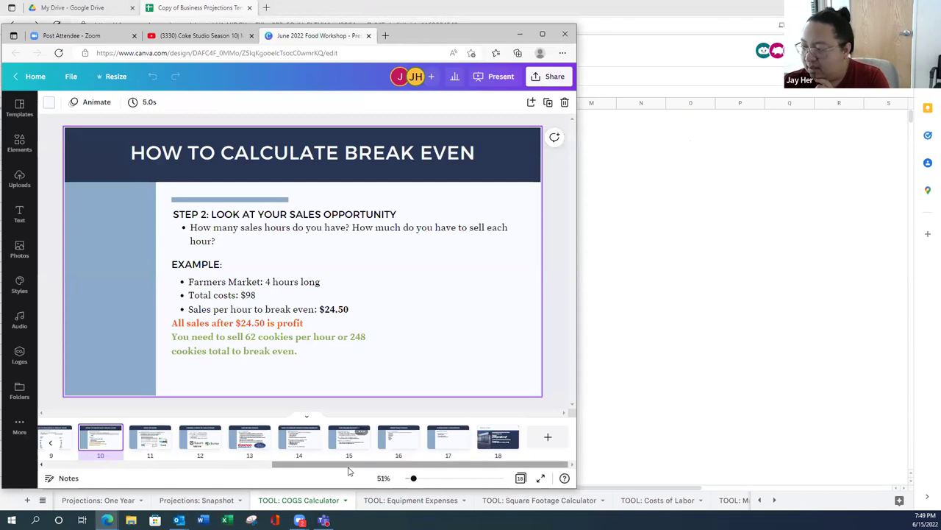
pyautogui.moveTo(297, 469); pyautogui.dragTo(224, 470)
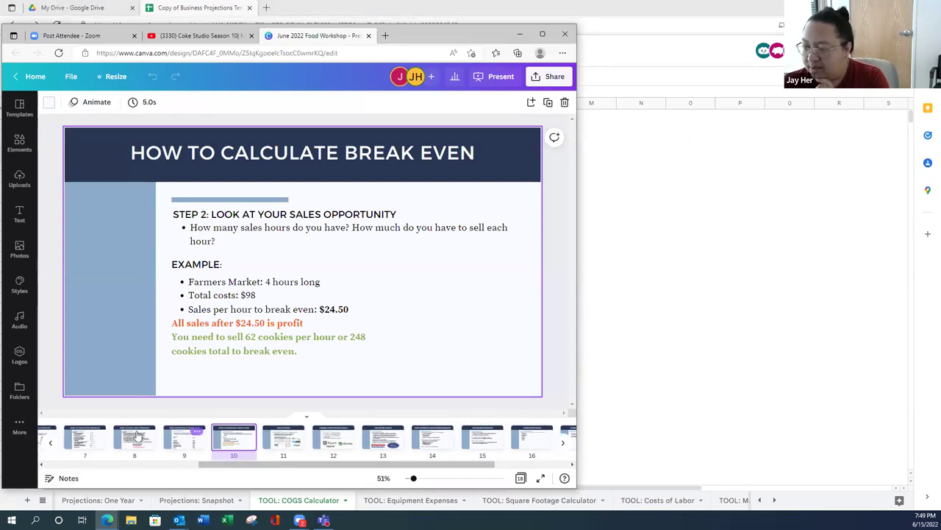
pyautogui.click(136, 439)
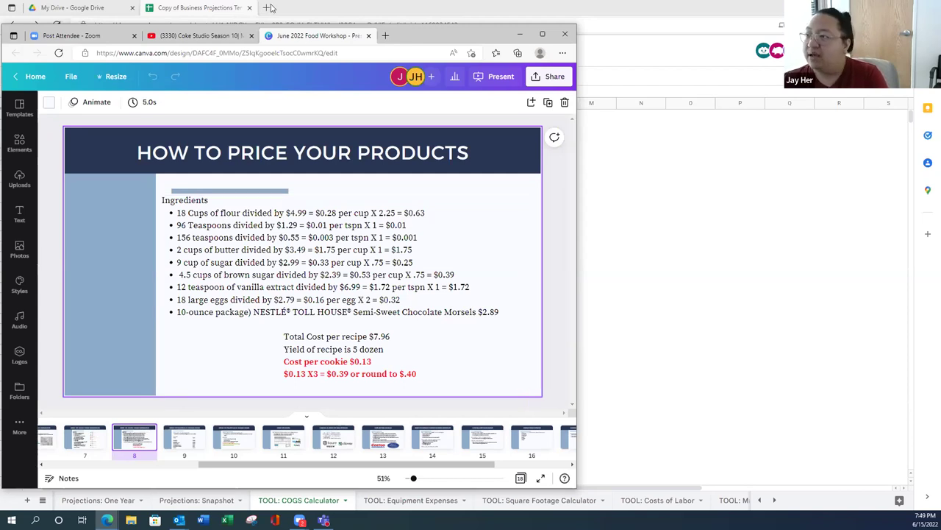
# Return to the COGS Calculator in Google Sheets and review recipe cells B9:D17, bulk purchasing cells E9:F17, Servings per Recipe and Total COGS
pyautogui.click(220, 8)
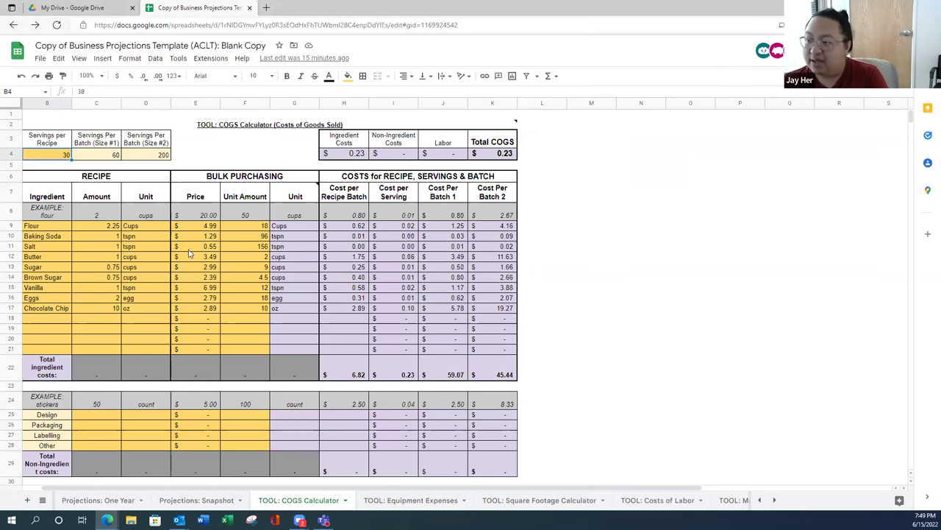
pyautogui.click(35, 228)
pyautogui.moveTo(66, 246); pyautogui.dragTo(146, 308)
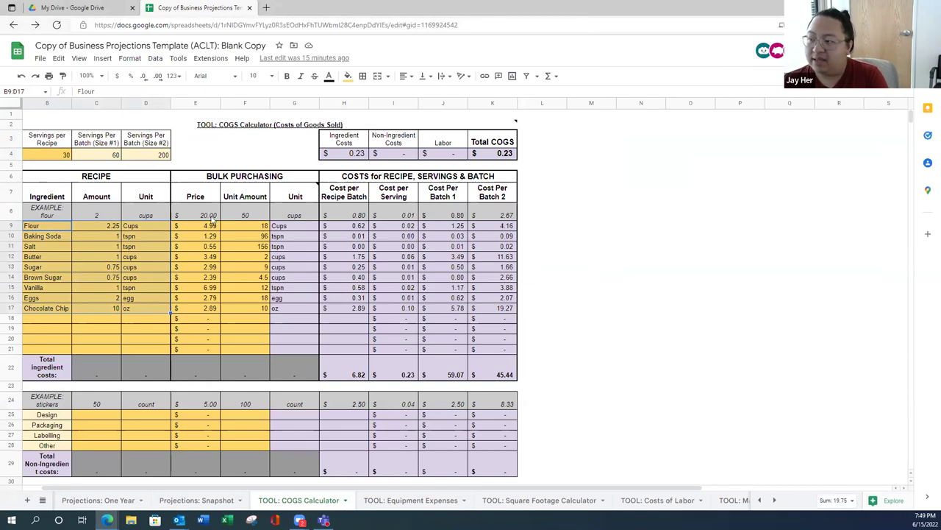
pyautogui.moveTo(202, 230); pyautogui.dragTo(252, 309)
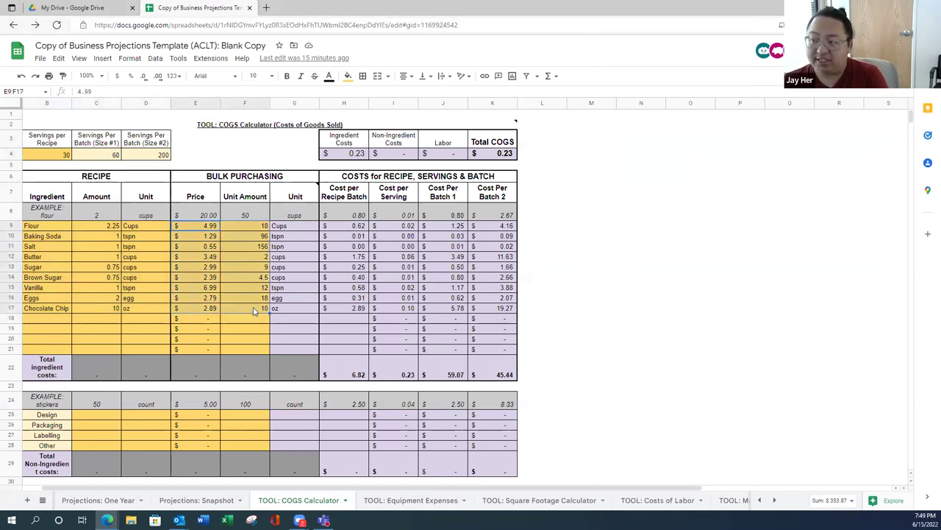
pyautogui.click(53, 159)
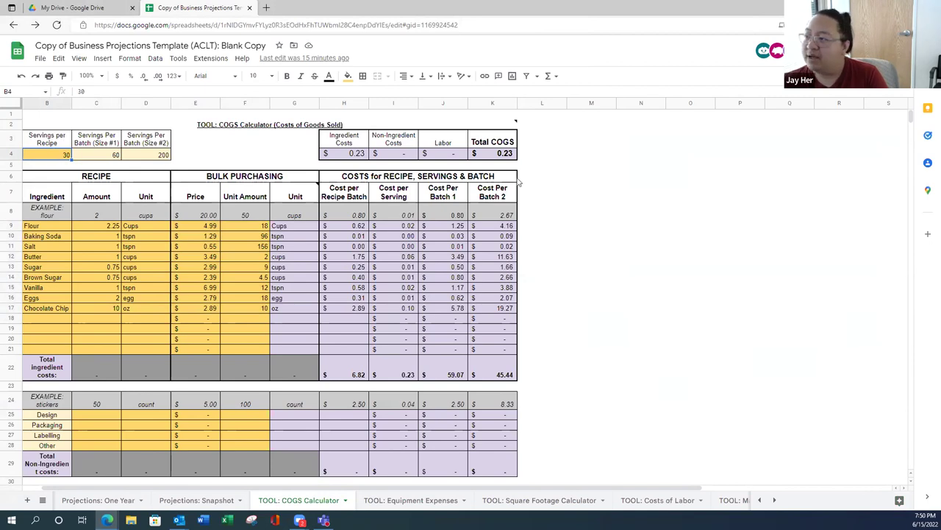
pyautogui.click(495, 157)
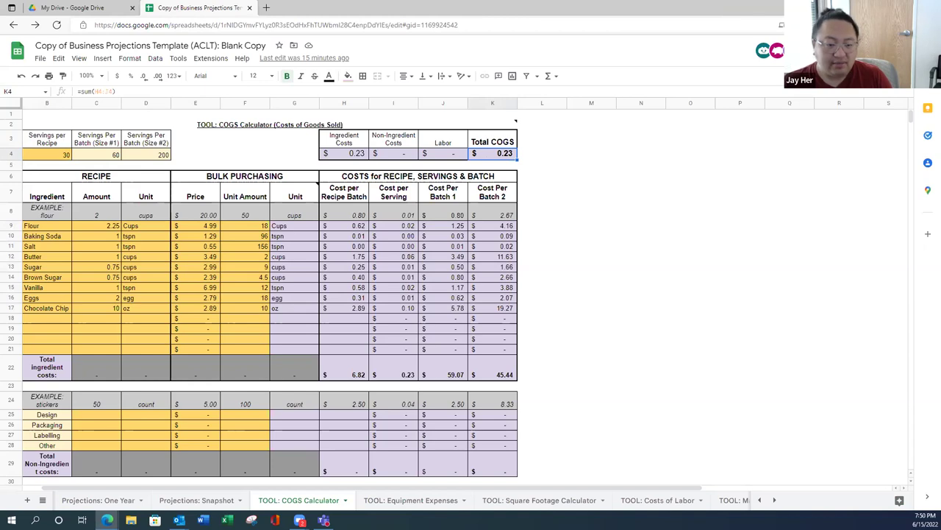
# Set the Servings per Recipe value to 60
pyautogui.click(52, 156)
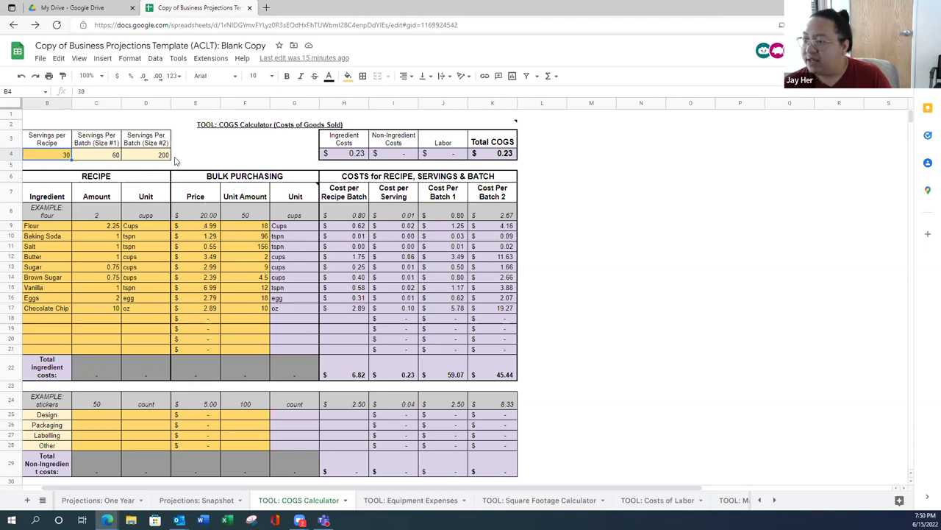
pyautogui.write('60')
pyautogui.press('Return')
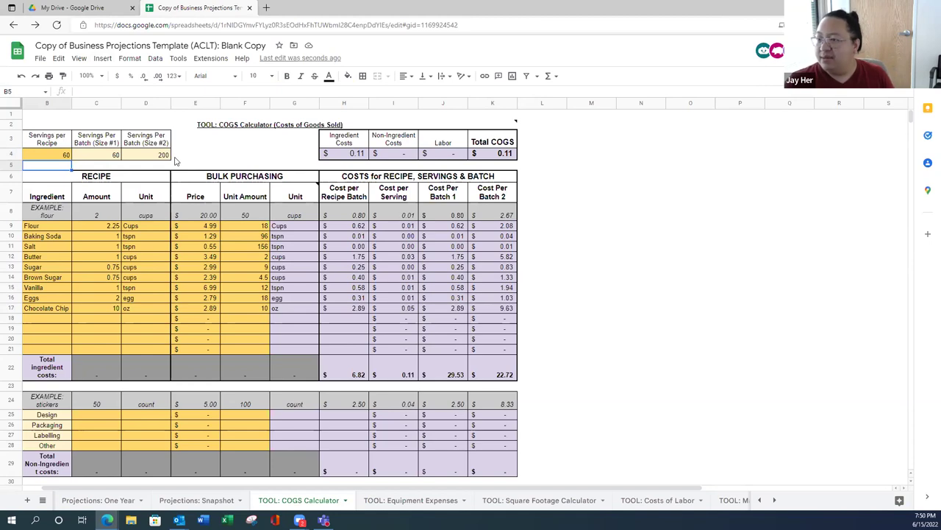
# Change the Servings per Recipe value back to 30 and keep that cell selected
pyautogui.press('Up')
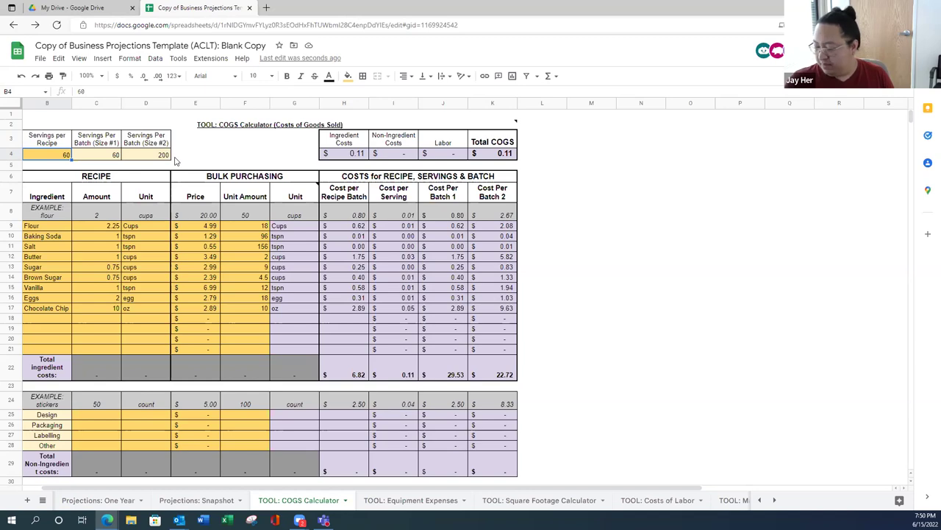
pyautogui.write('30')
pyautogui.press('Return')
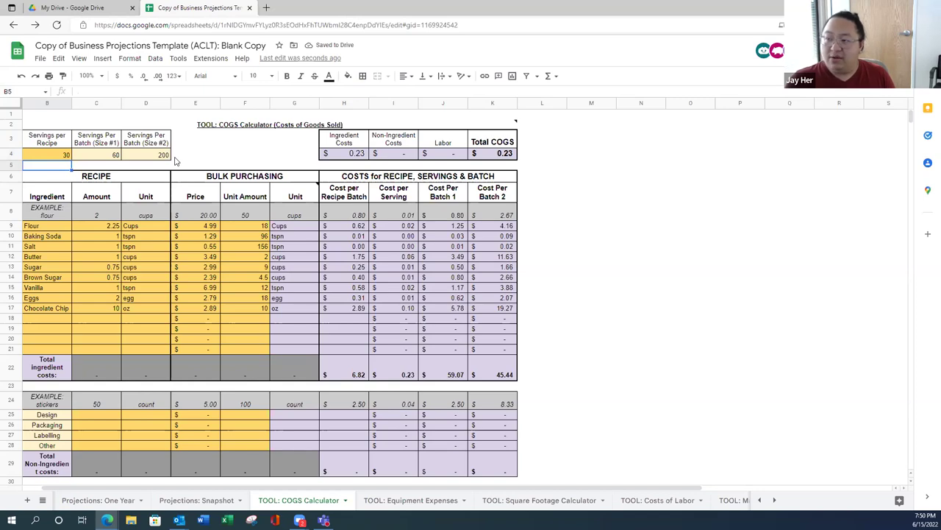
pyautogui.press('Up')
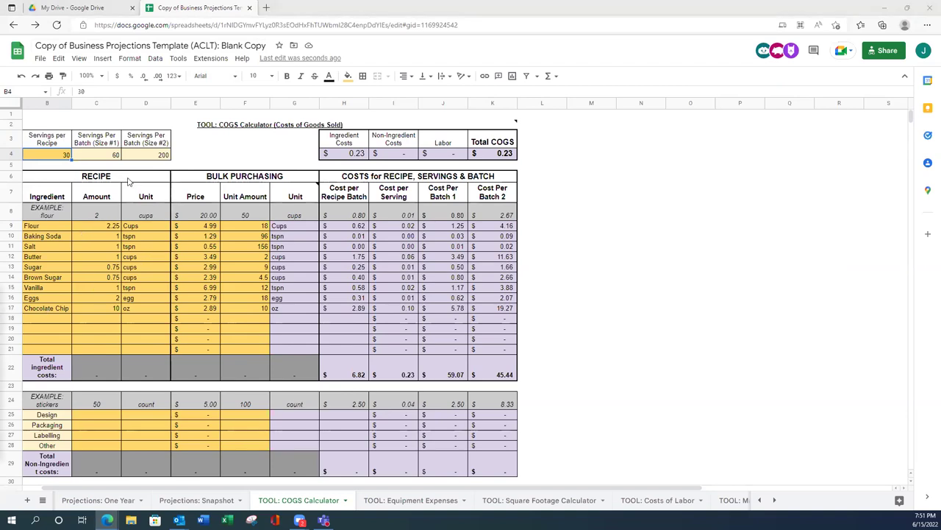
# Enlarge the spreadsheet view to 150% zoom
pyautogui.click(103, 80)
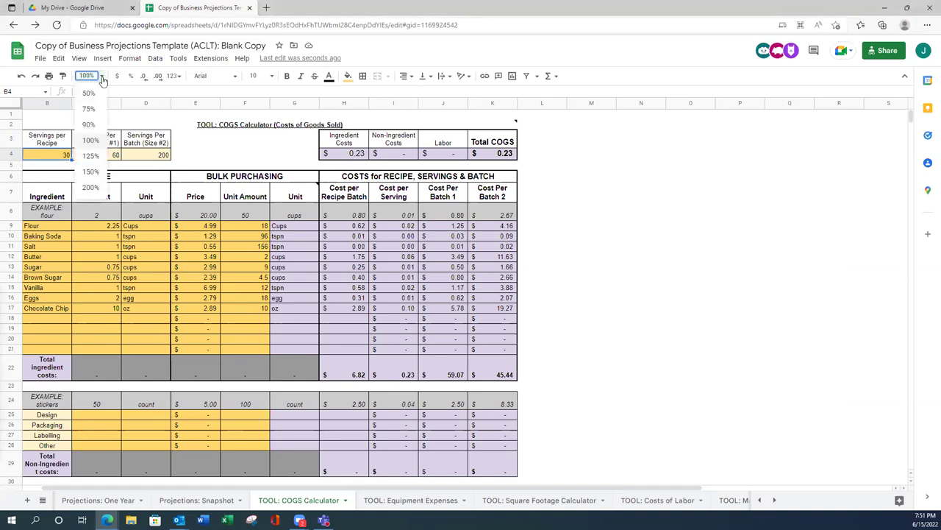
pyautogui.click(103, 80)
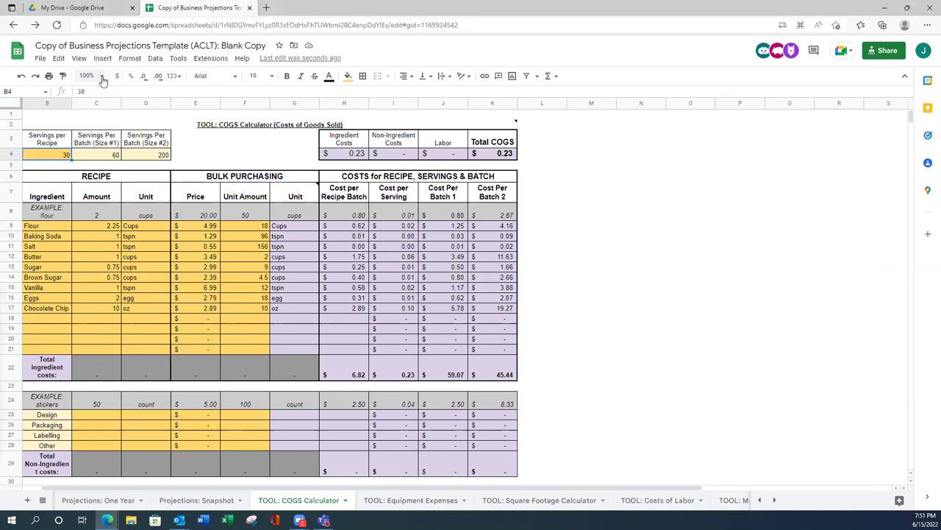
pyautogui.click(102, 77)
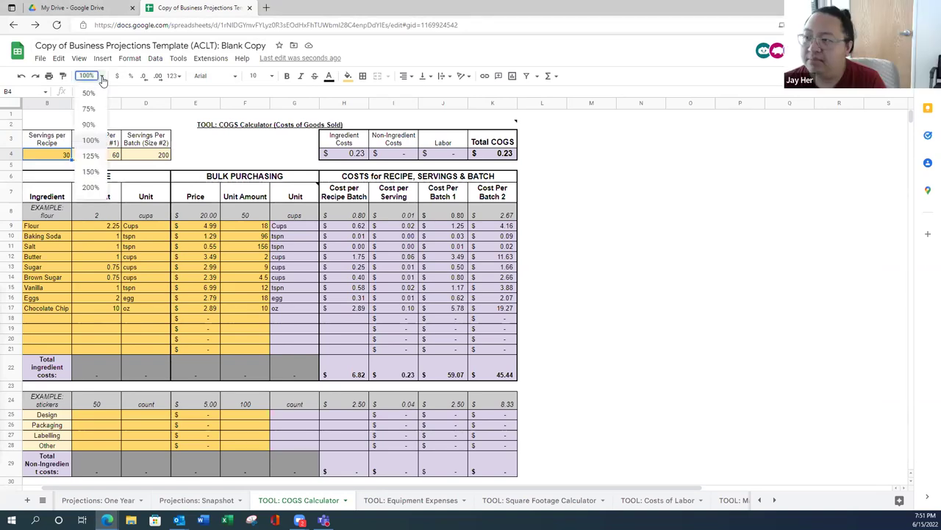
pyautogui.click(89, 157)
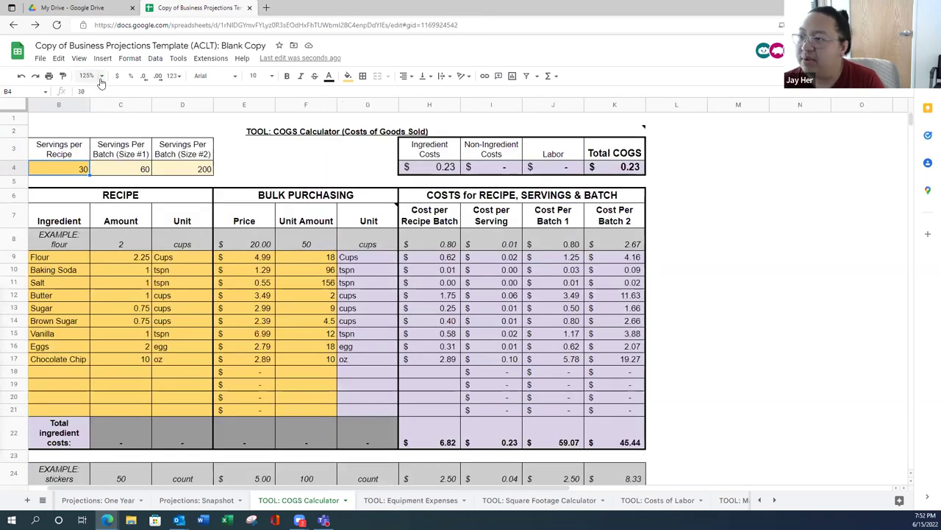
pyautogui.click(92, 75)
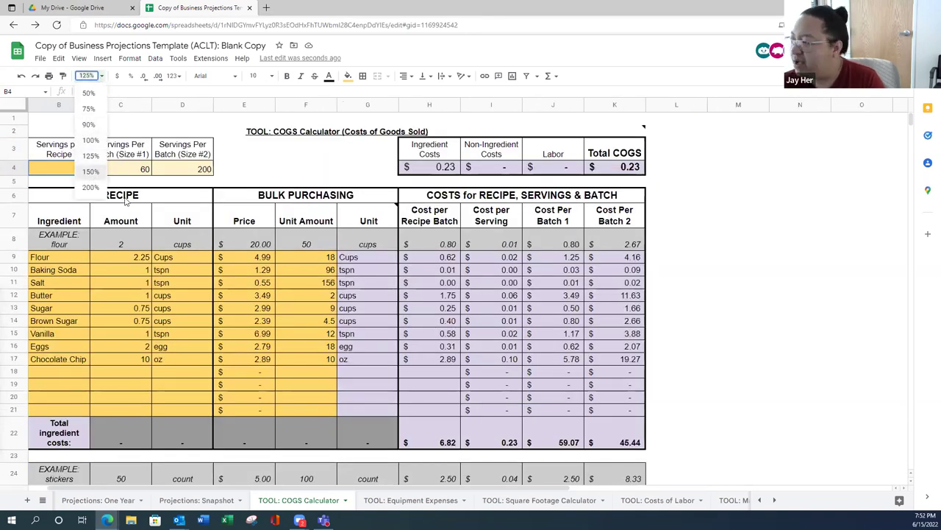
pyautogui.click(90, 171)
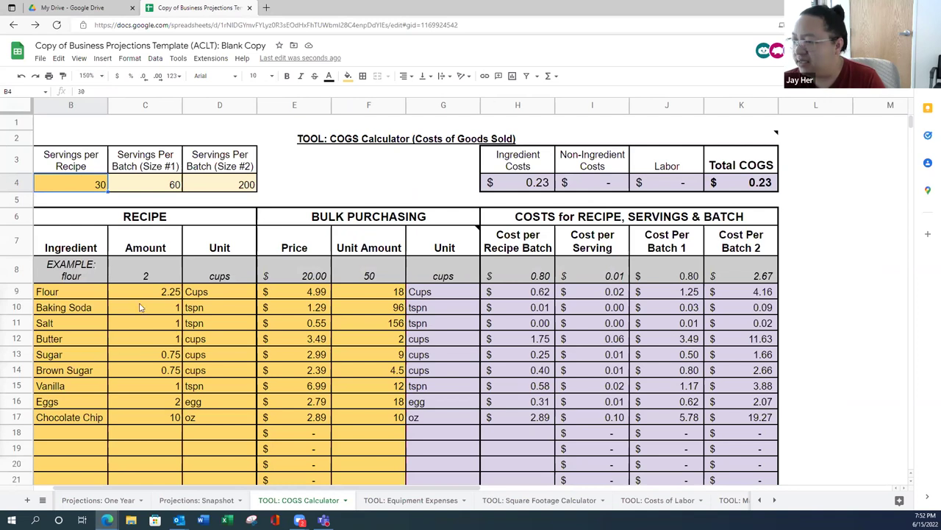
# Compare the flour row's recipe unit with its bulk purchasing unit and unit amount
pyautogui.click(207, 293)
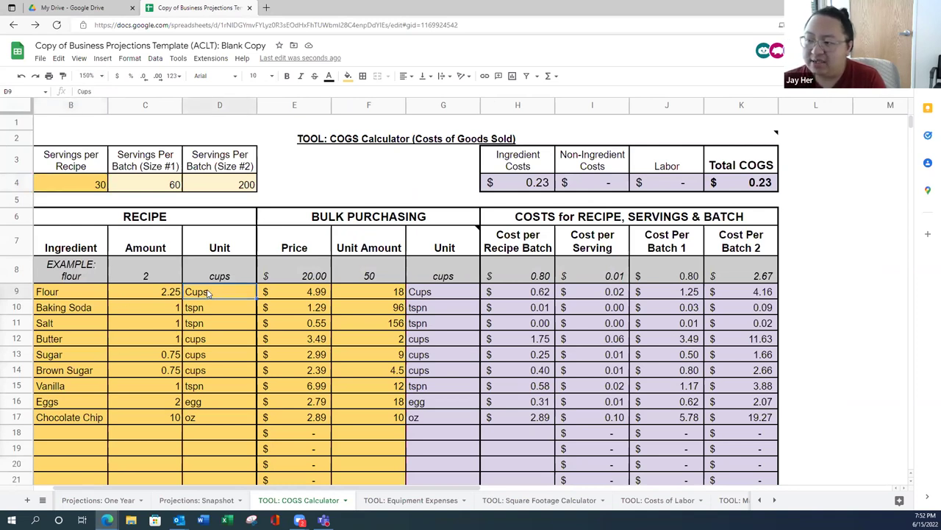
pyautogui.click(444, 296)
pyautogui.click(209, 302)
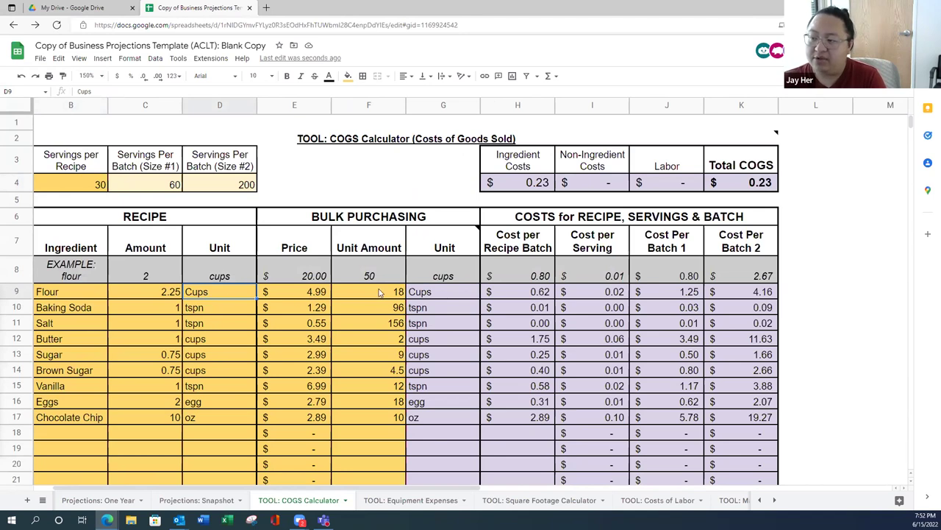
pyautogui.click(439, 295)
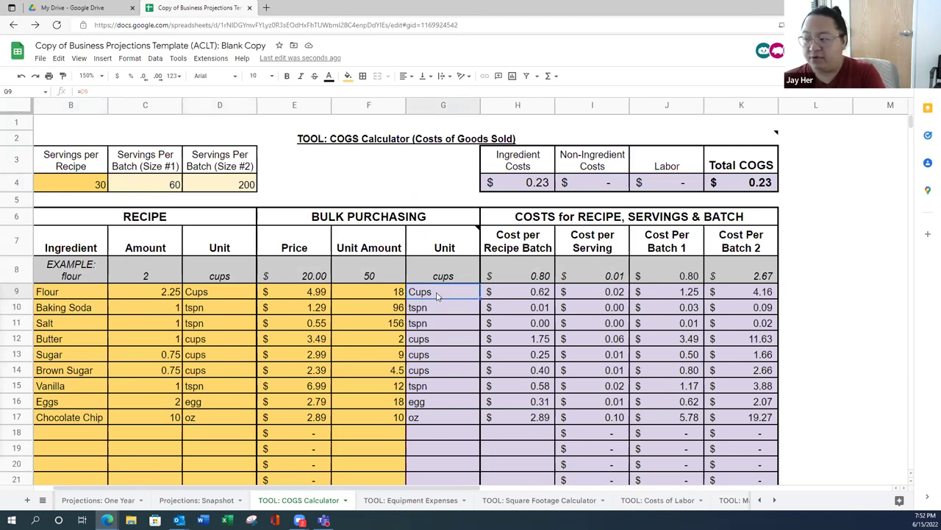
pyautogui.click(199, 293)
pyautogui.click(437, 297)
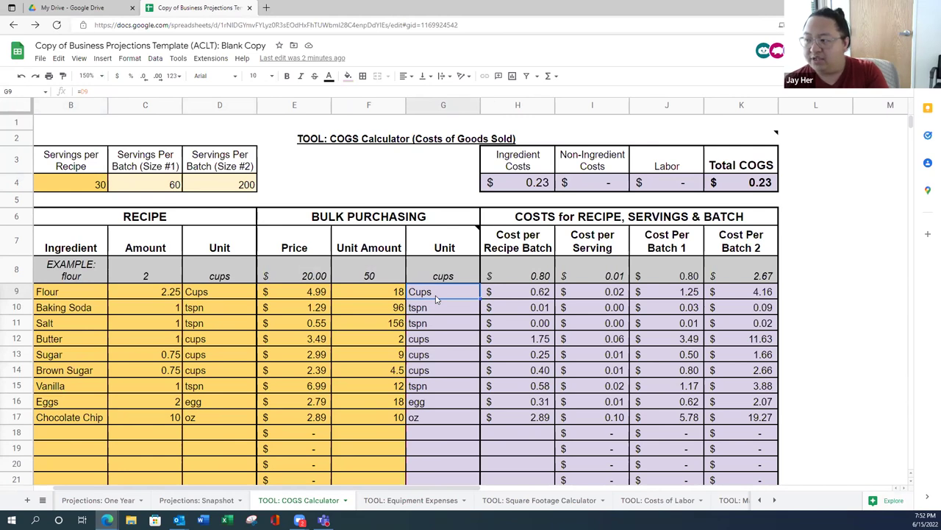
pyautogui.click(370, 294)
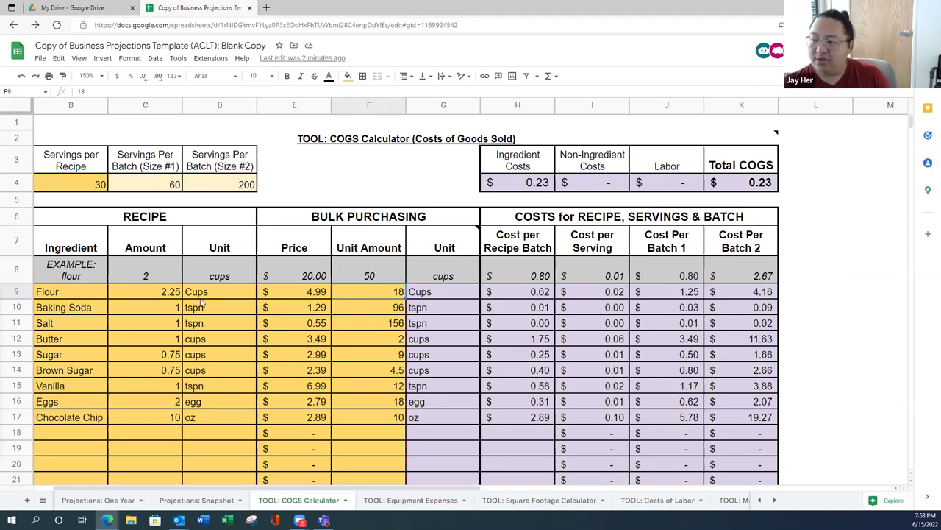
pyautogui.click(199, 298)
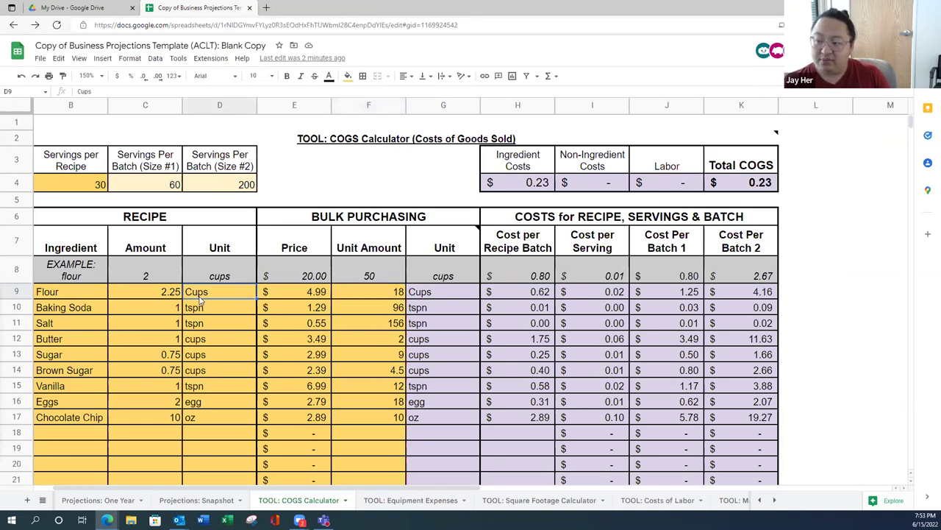
pyautogui.click(369, 296)
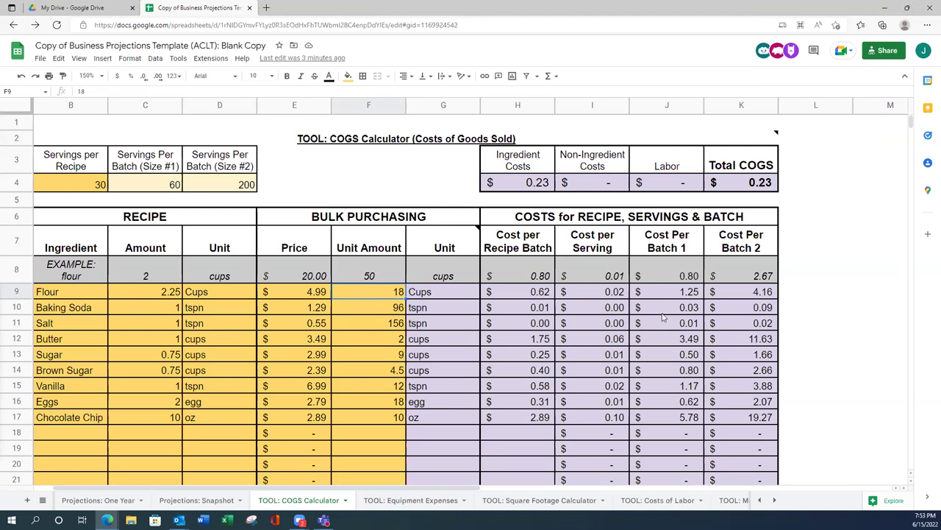
# Compare flour's recipe amount with its bulk unit amount, and set the recipe amount to 1.25 cups
pyautogui.click(171, 291)
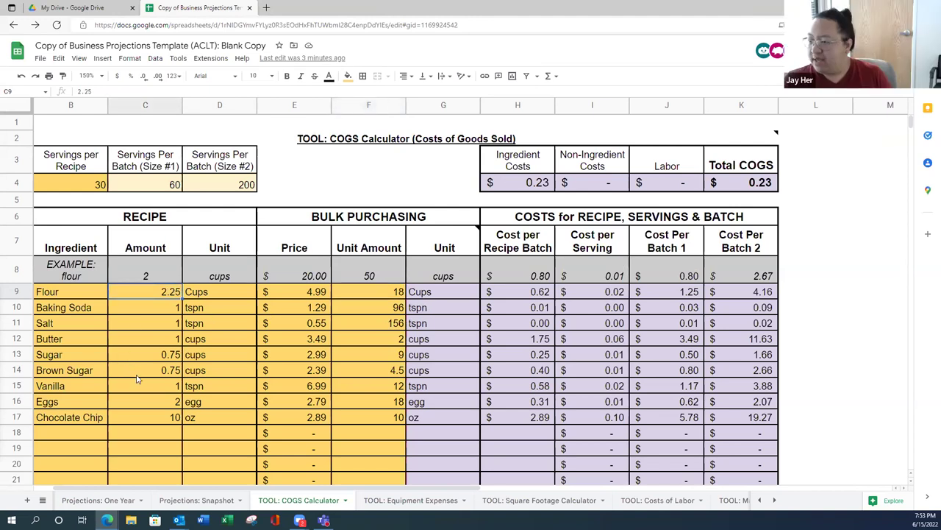
pyautogui.press('Right')
pyautogui.press('Right')
pyautogui.press('Right')
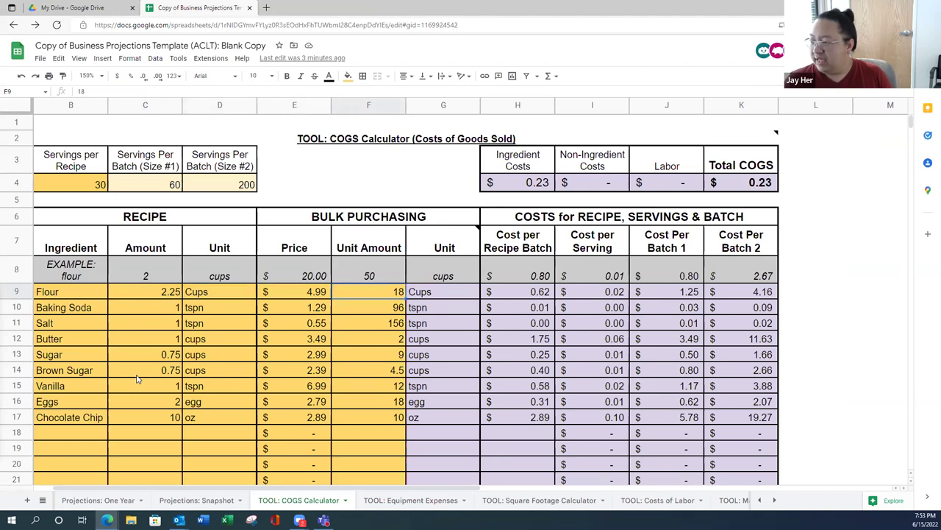
pyautogui.press('Left')
pyautogui.press('Left')
pyautogui.press('Left')
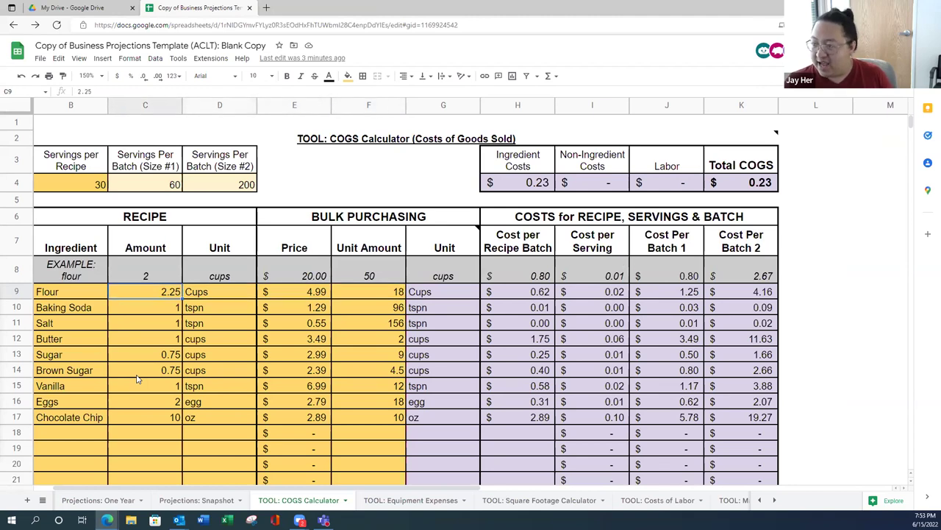
pyautogui.write('1.25')
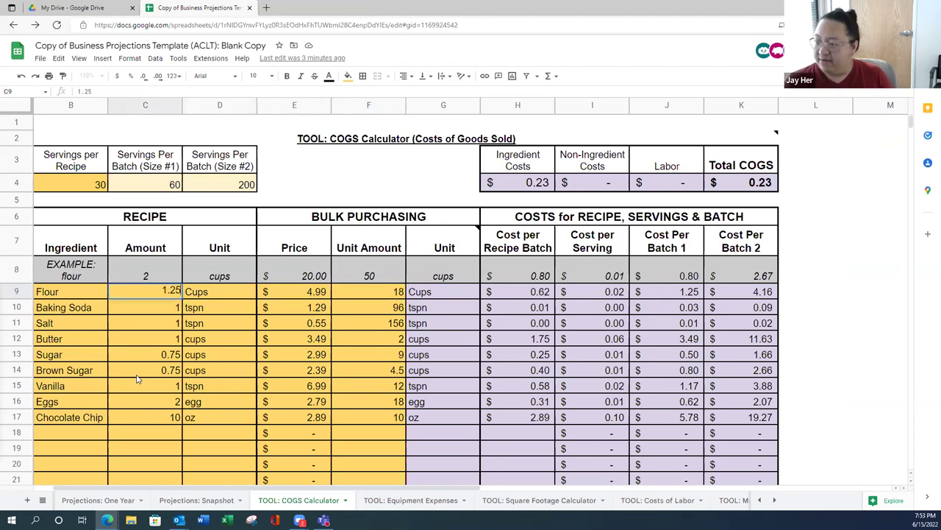
pyautogui.press('Return')
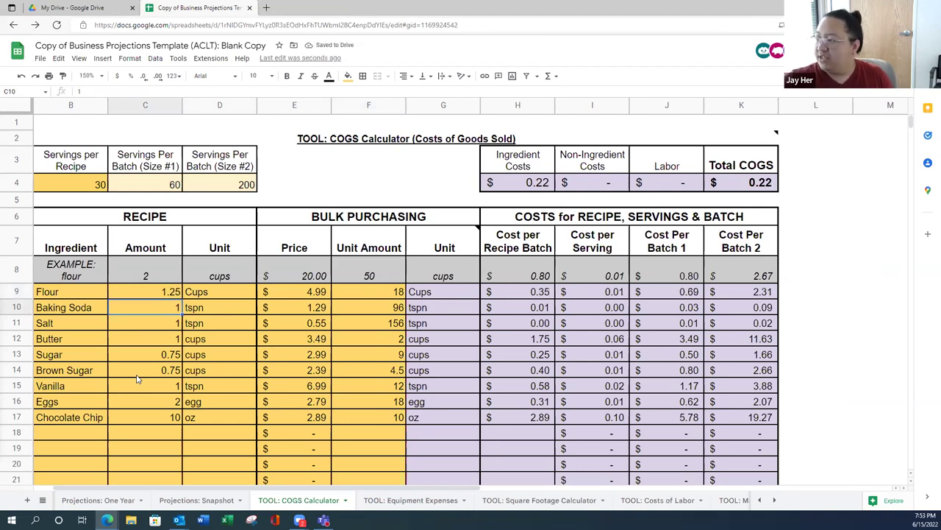
# Check the Ingredient Costs and Total COGS cells, and undo the flour amount change
pyautogui.click(542, 187)
pyautogui.click(747, 188)
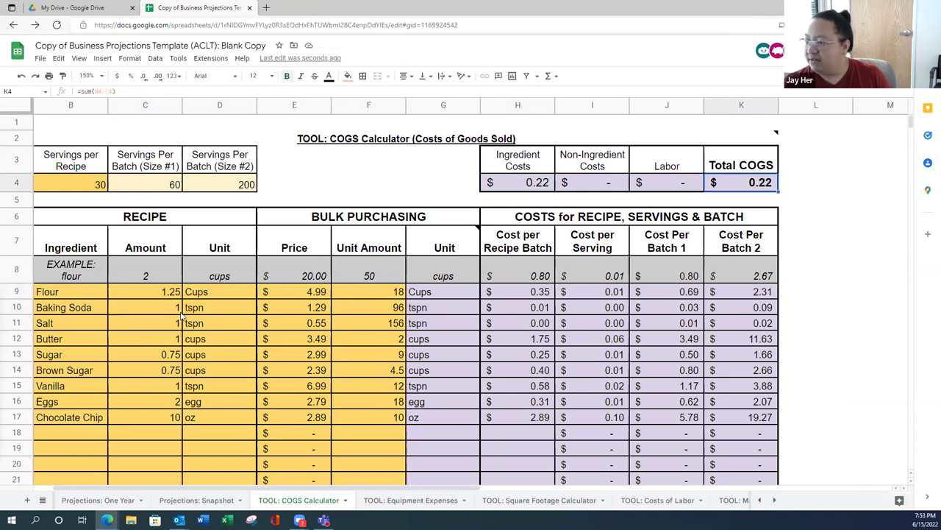
pyautogui.click(161, 295)
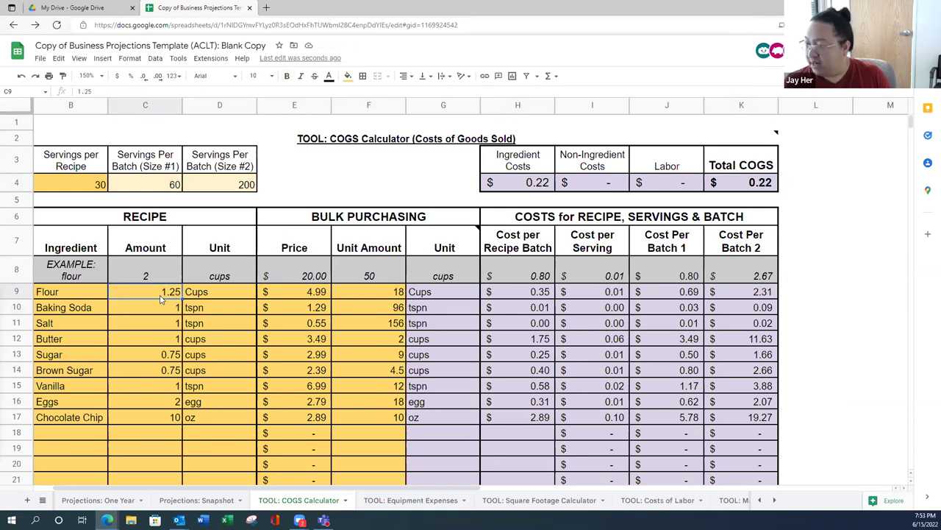
pyautogui.hotkey('ctrl', 'z')
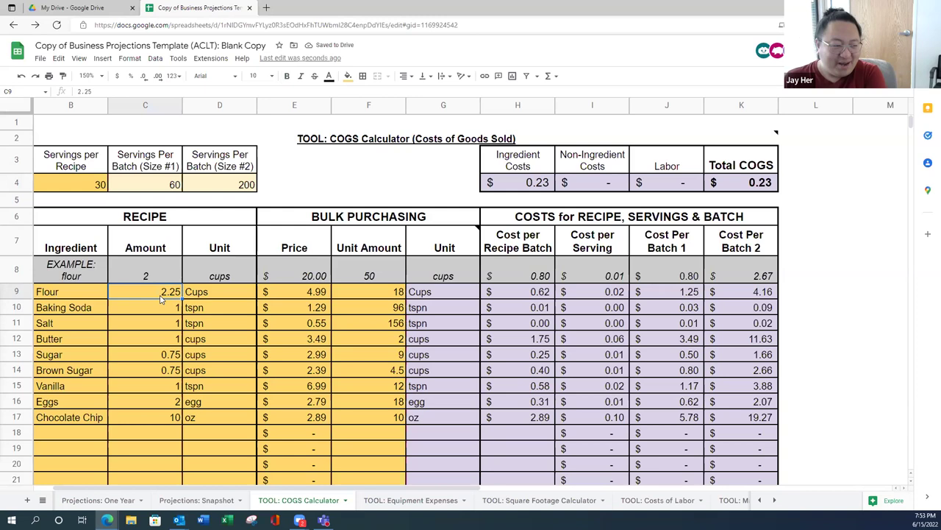
# Set flour's recipe amount to 1.25 cups and the servings per recipe to 24, and check the Total COGS cell
pyautogui.write('1.25')
pyautogui.press('Return')
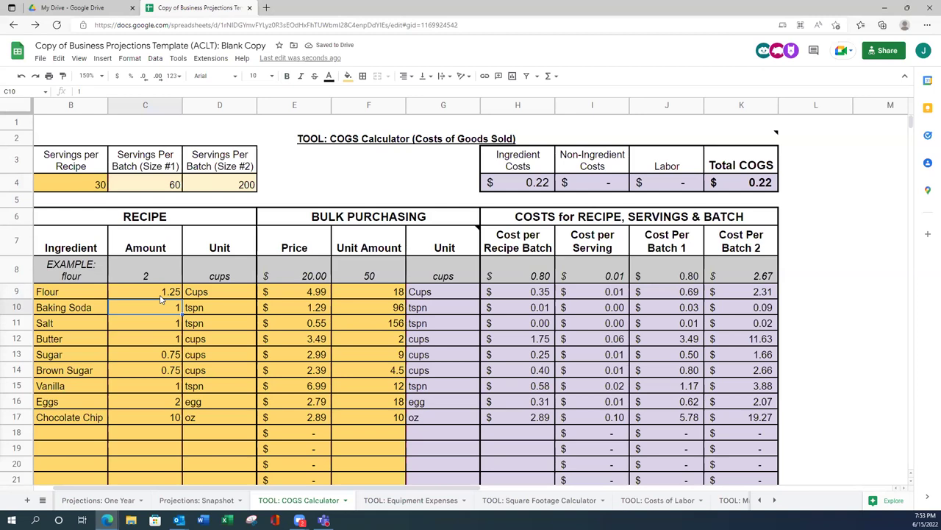
pyautogui.click(88, 189)
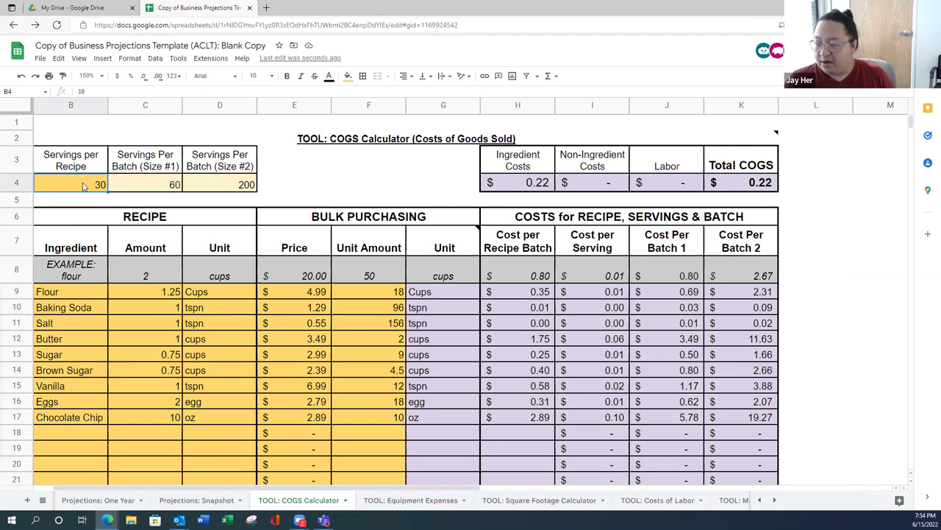
pyautogui.write('24')
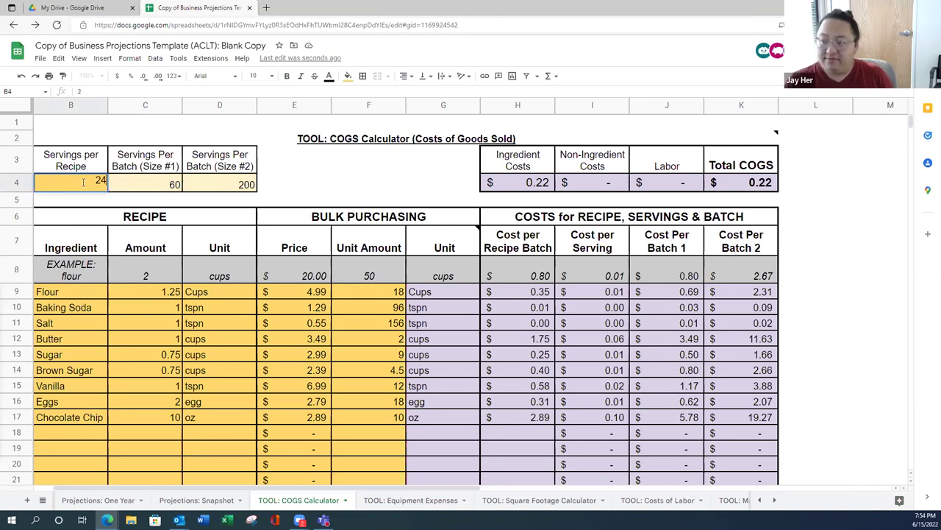
pyautogui.press('Return')
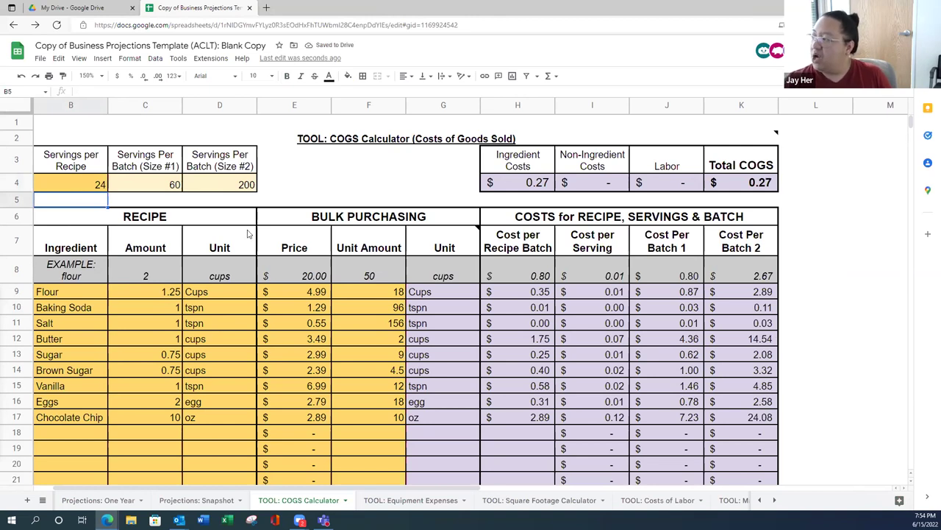
pyautogui.click(735, 185)
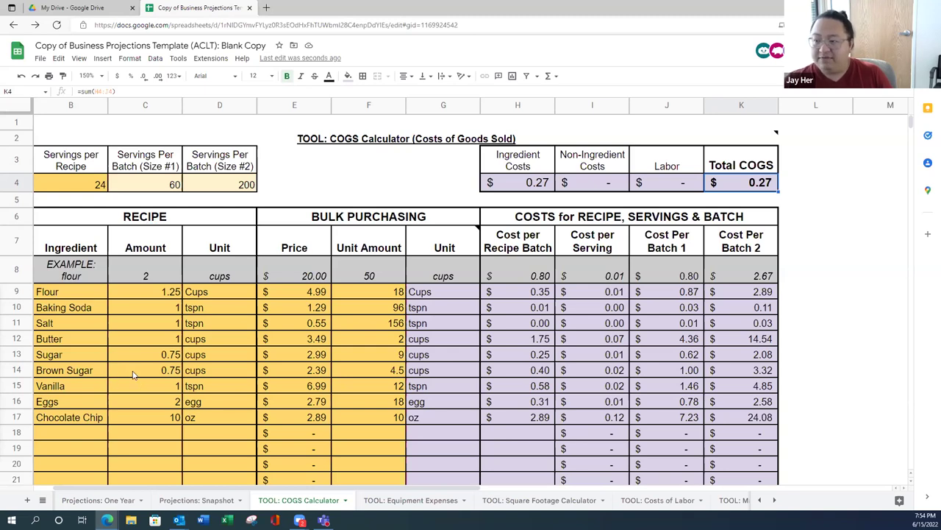
# In the Labor section's Cooking/Baking row, enter an amount of 2 with the unit "hous"
pyautogui.scroll(-4, 132, 382)
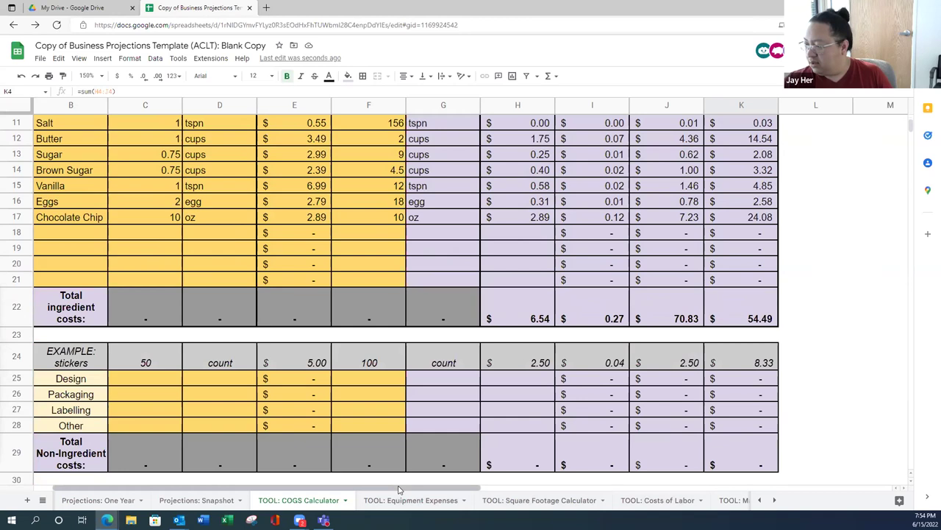
pyautogui.moveTo(395, 487); pyautogui.dragTo(376, 486)
pyautogui.scroll(-4, 103, 426)
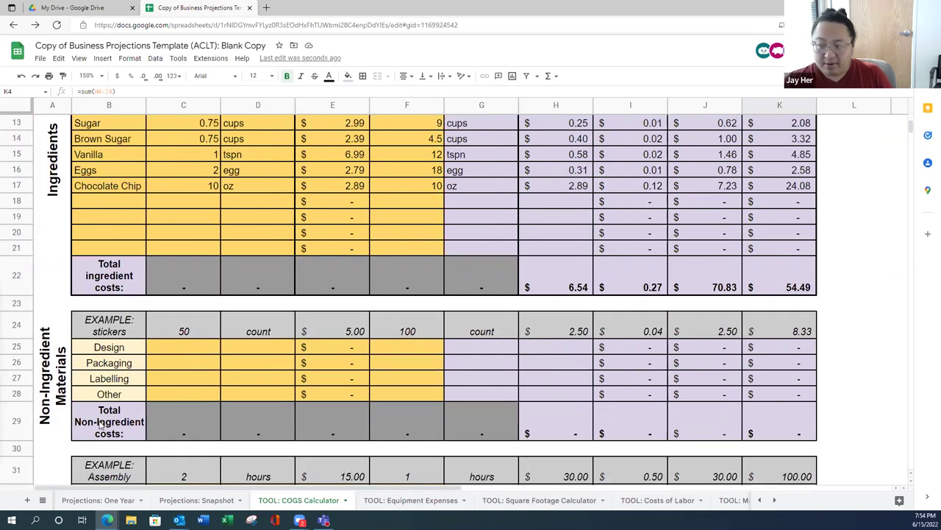
pyautogui.scroll(-1, 114, 449)
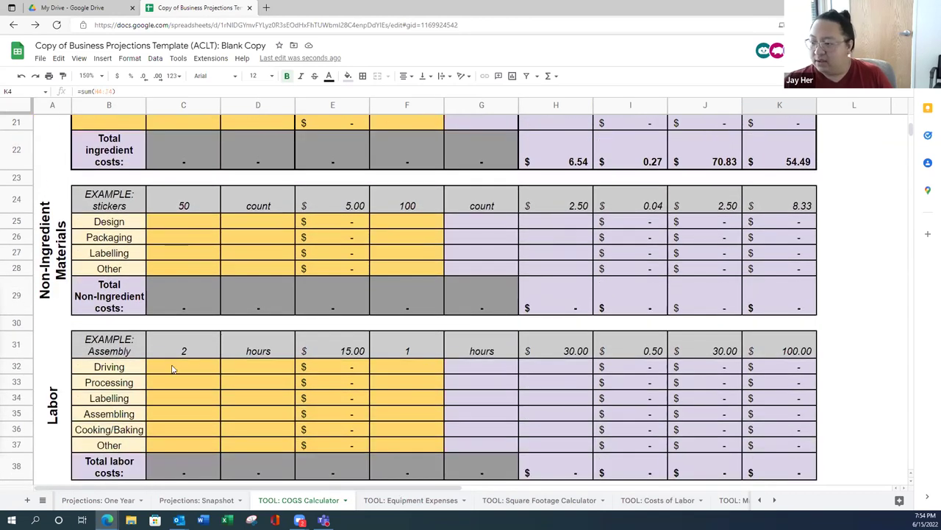
pyautogui.click(199, 368)
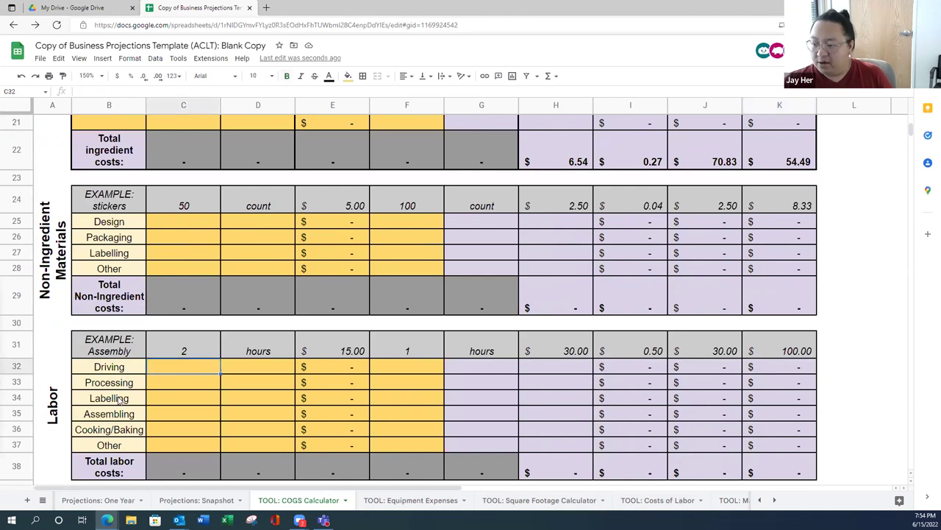
pyautogui.click(167, 430)
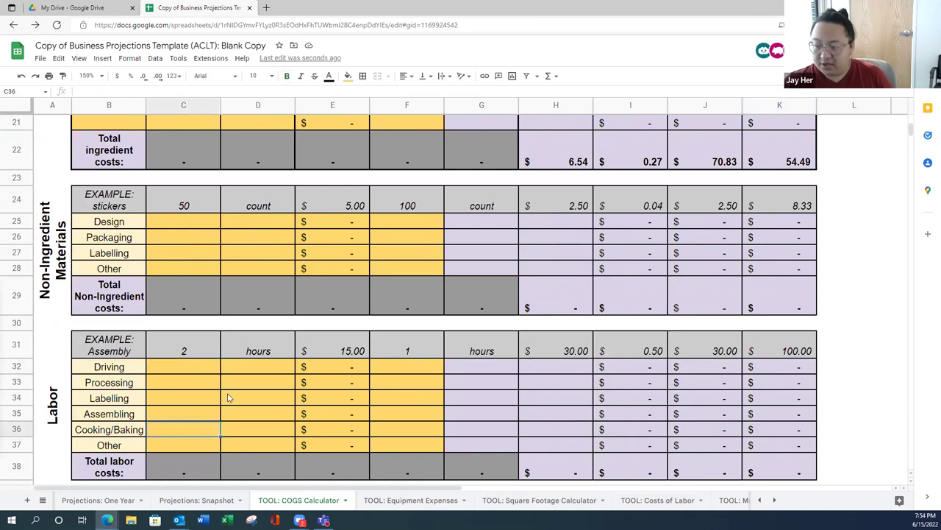
pyautogui.write('2')
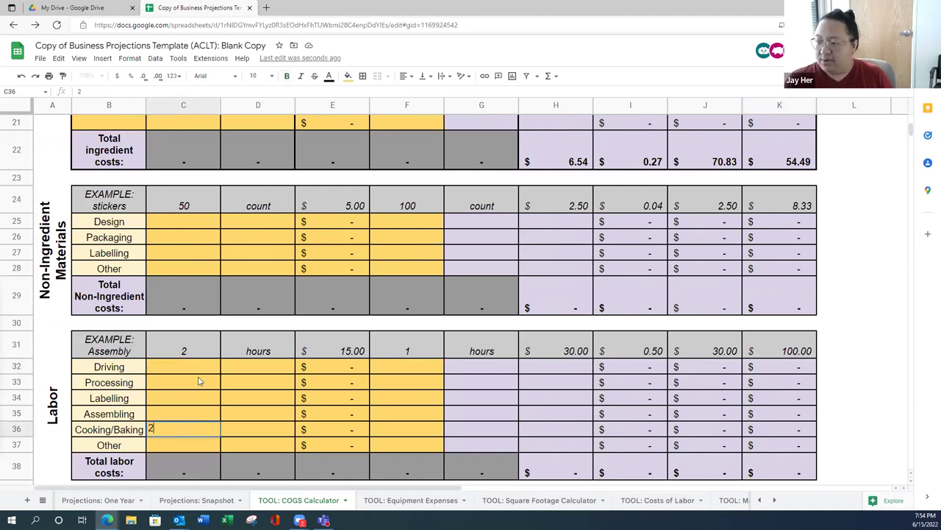
pyautogui.press('Tab')
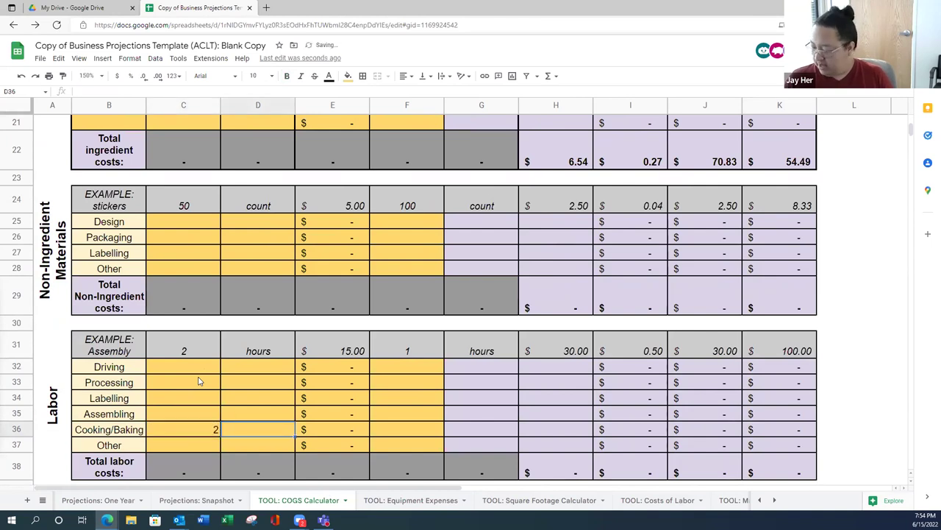
pyautogui.write('hous')
pyautogui.press('Tab')
pyautogui.press('Tab')
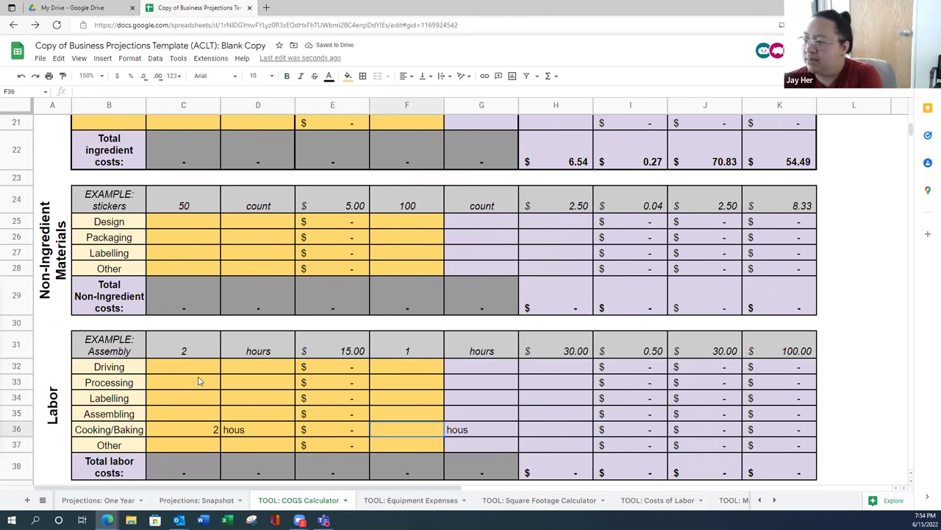
# Set the Cooking/Baking labor row's unit amount to 1 and its price to $25.00
pyautogui.scroll(2, 258, 331)
pyautogui.scroll(-3, 258, 330)
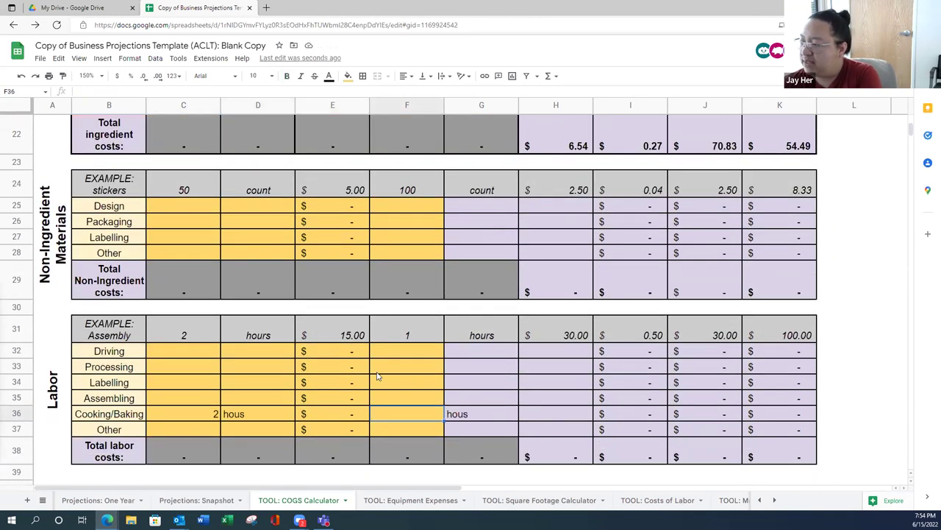
pyautogui.write('1')
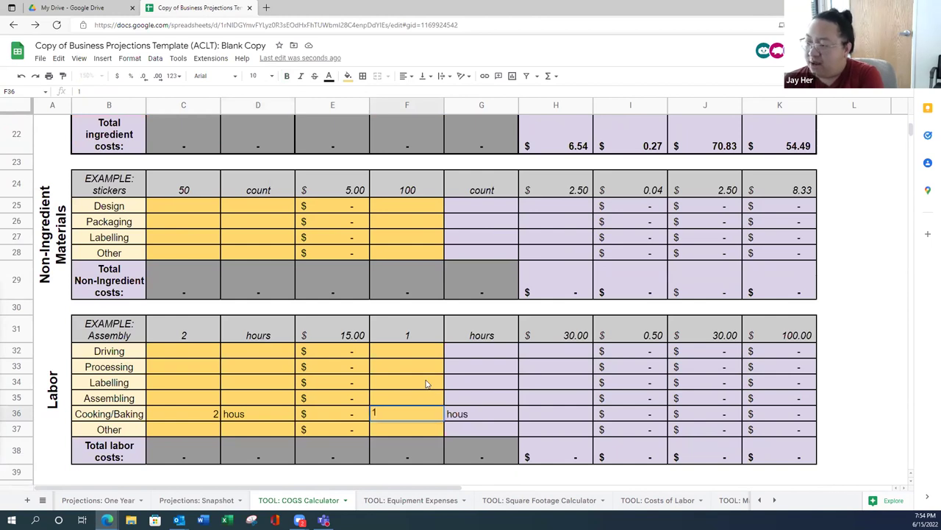
pyautogui.press('Left')
pyautogui.press('Left')
pyautogui.press('Right')
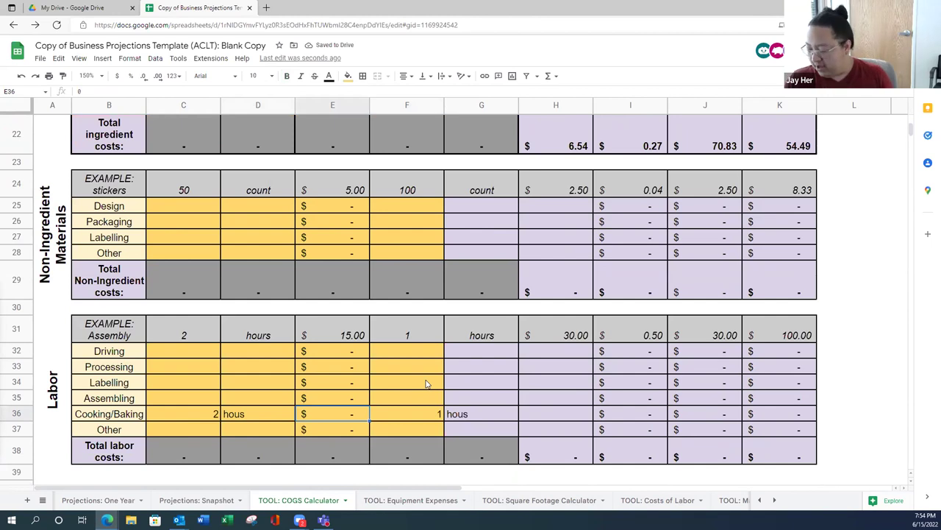
pyautogui.write('25')
pyautogui.press('Return')
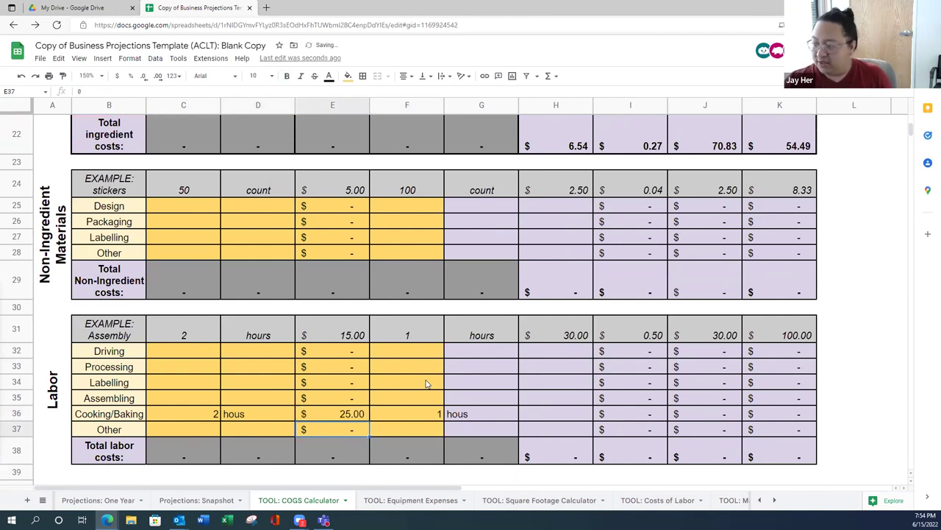
# Compare the Cooking/Baking labor row and its cost columns with the ingredient rows and their cost totals
pyautogui.scroll(2, 385, 356)
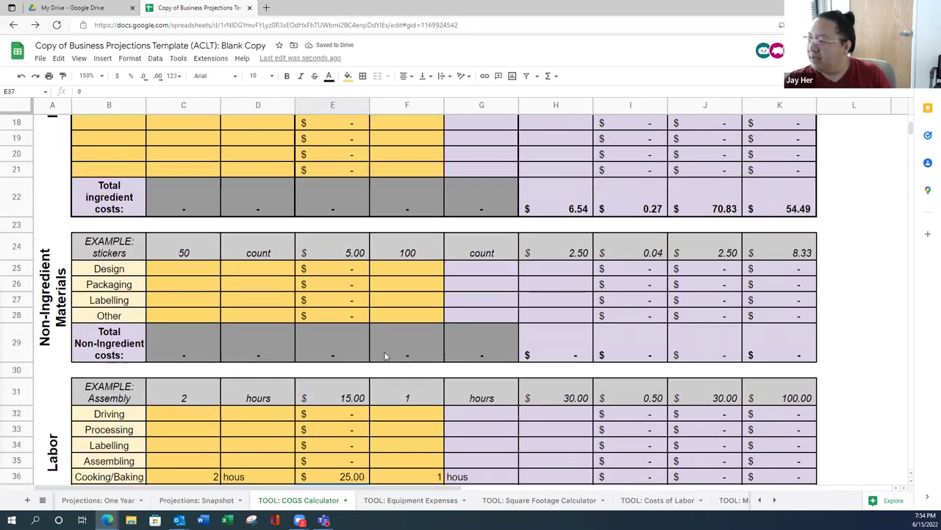
pyautogui.scroll(-2, 384, 356)
pyautogui.scroll(7, 404, 355)
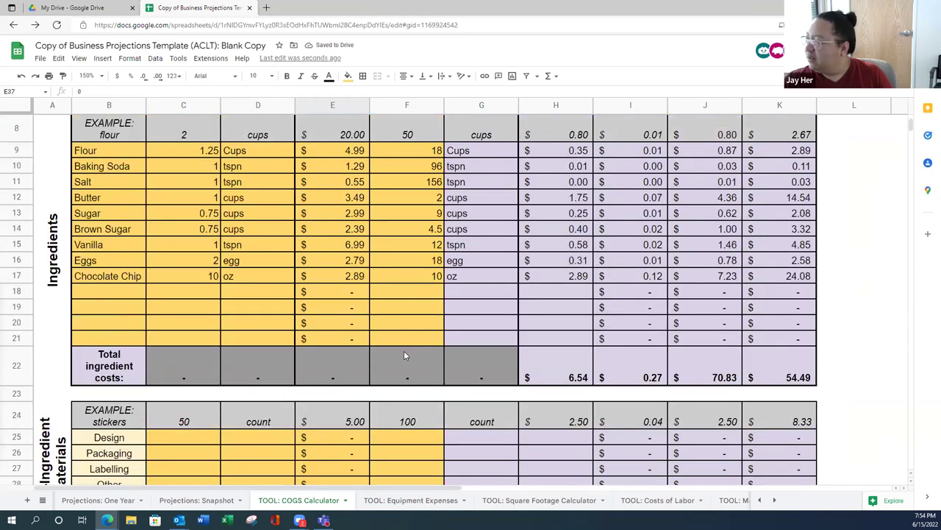
pyautogui.scroll(3, 404, 355)
pyautogui.scroll(-6, 403, 355)
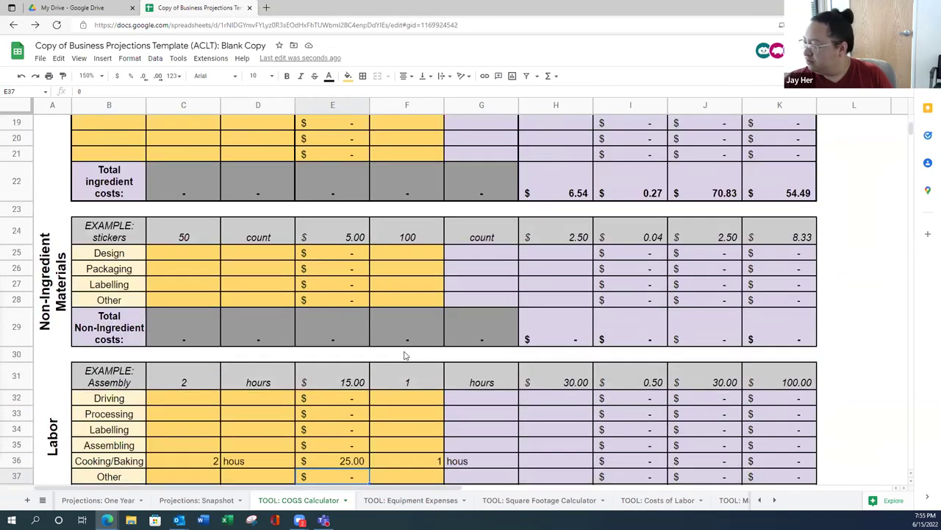
pyautogui.scroll(-5, 403, 356)
pyautogui.scroll(1, 405, 353)
pyautogui.press('Up')
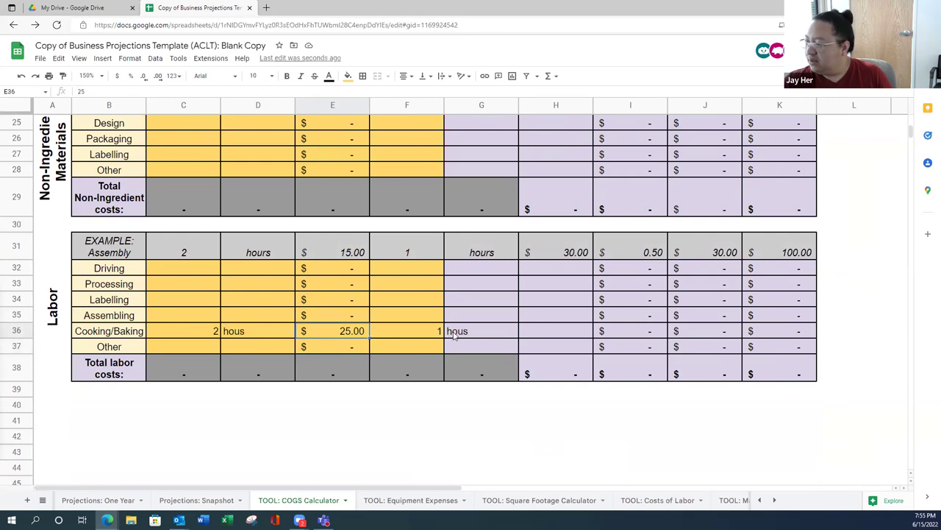
pyautogui.click(422, 332)
pyautogui.scroll(3, 637, 369)
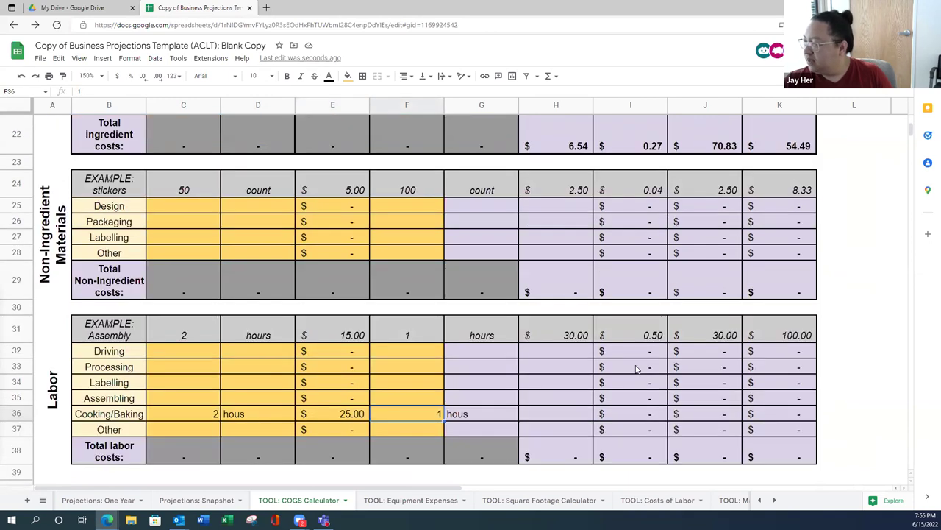
pyautogui.scroll(9, 637, 369)
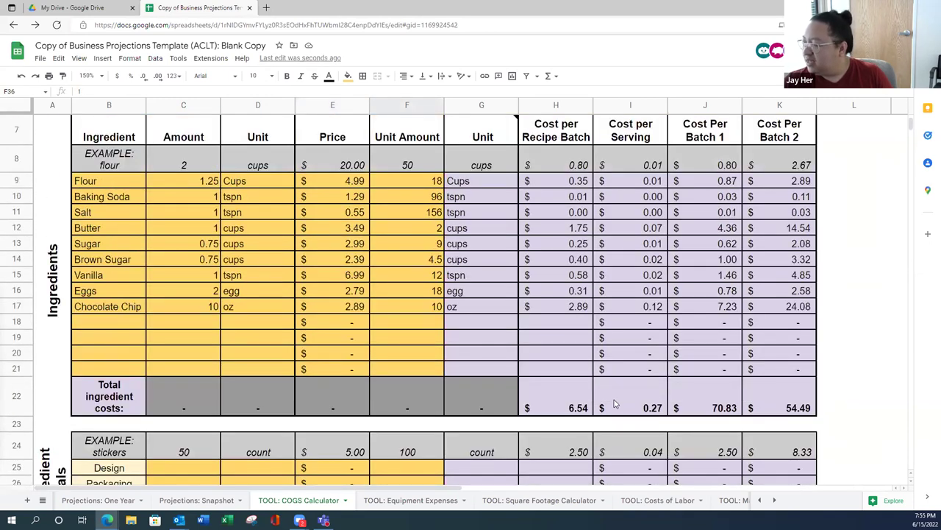
pyautogui.scroll(-1, 618, 403)
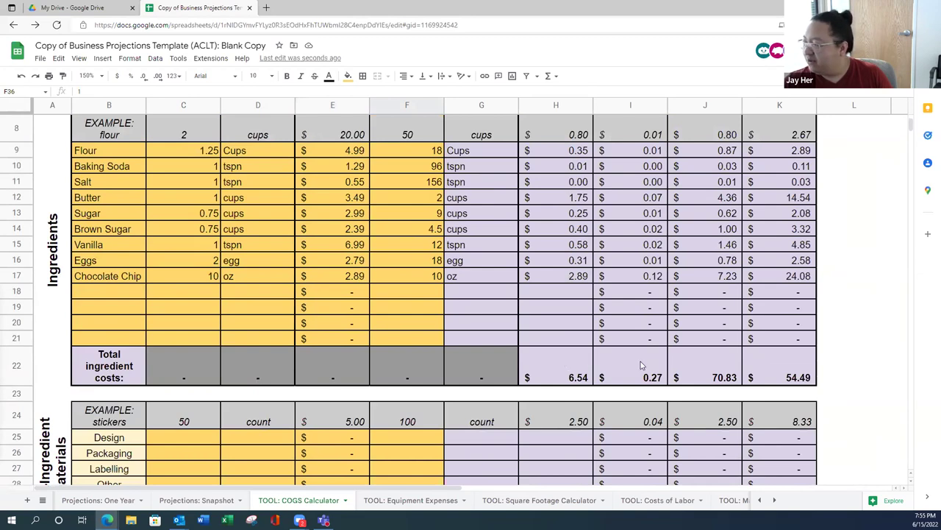
pyautogui.scroll(-10, 640, 361)
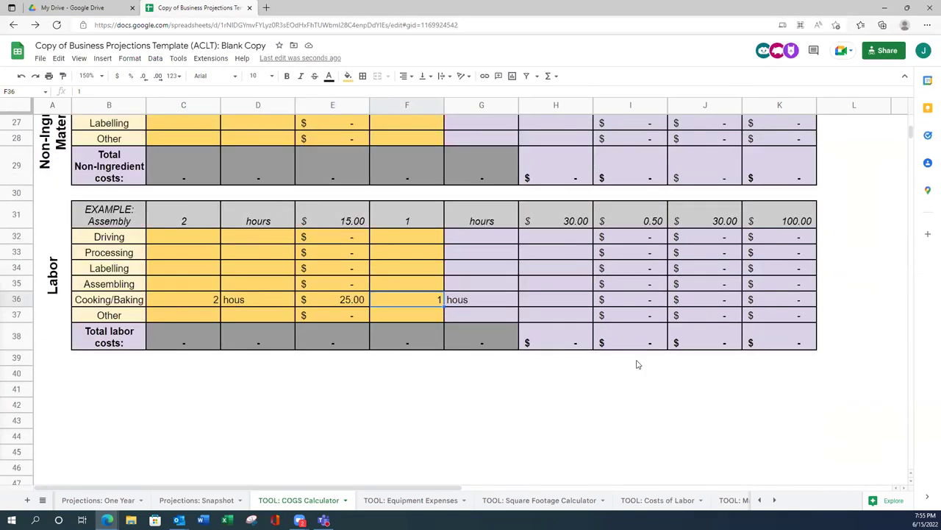
pyautogui.scroll(2, 638, 364)
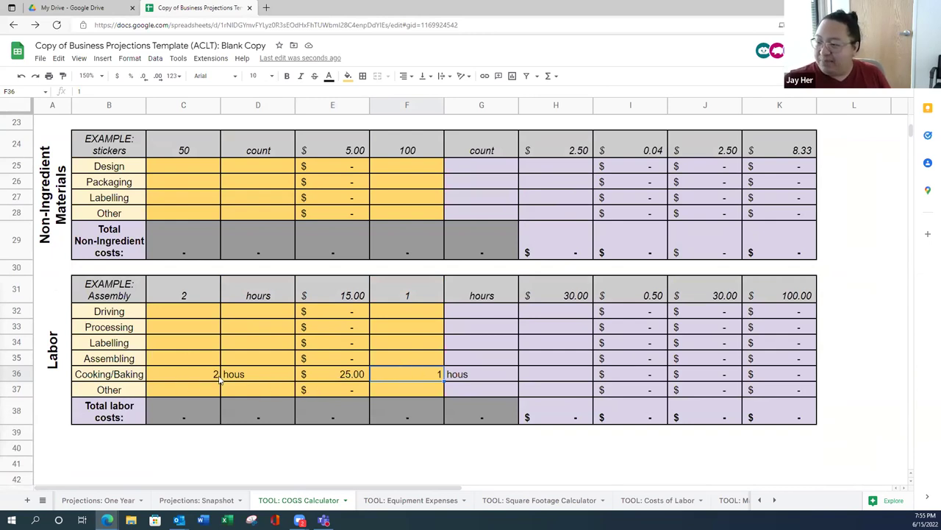
# Copy the Cooking/Baking amount, unit, price and unit amount into empty row 20 of the Ingredients section
pyautogui.moveTo(213, 377); pyautogui.dragTo(411, 367)
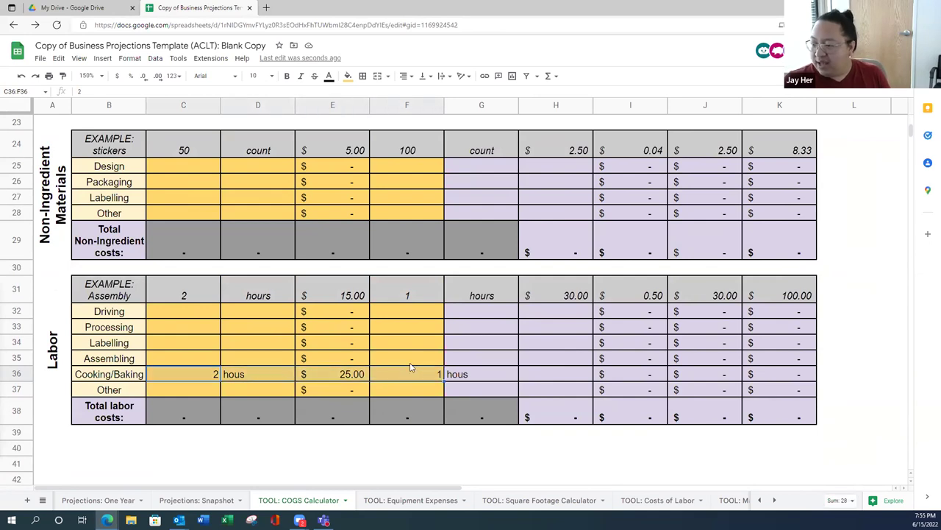
pyautogui.scroll(3, 189, 330)
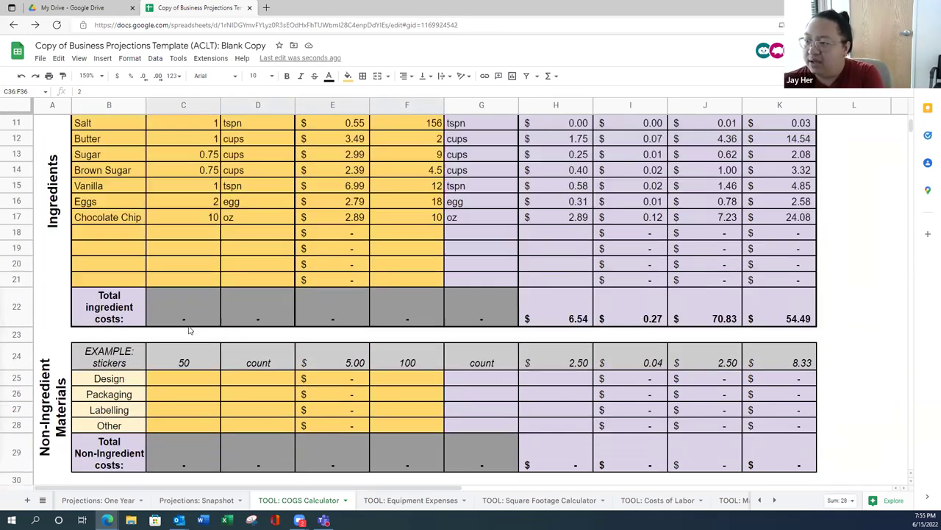
pyautogui.scroll(2, 188, 330)
pyautogui.click(187, 370)
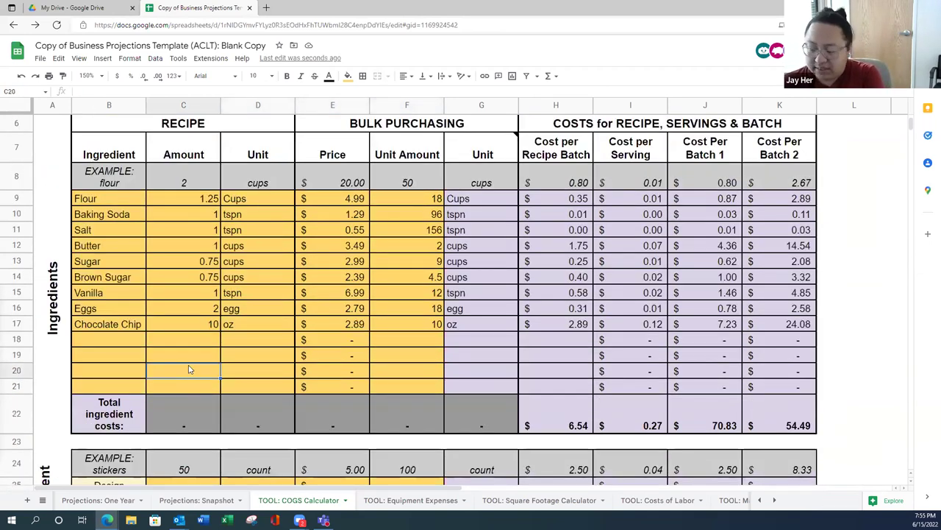
pyautogui.write('2\thous\t25.00\t1')
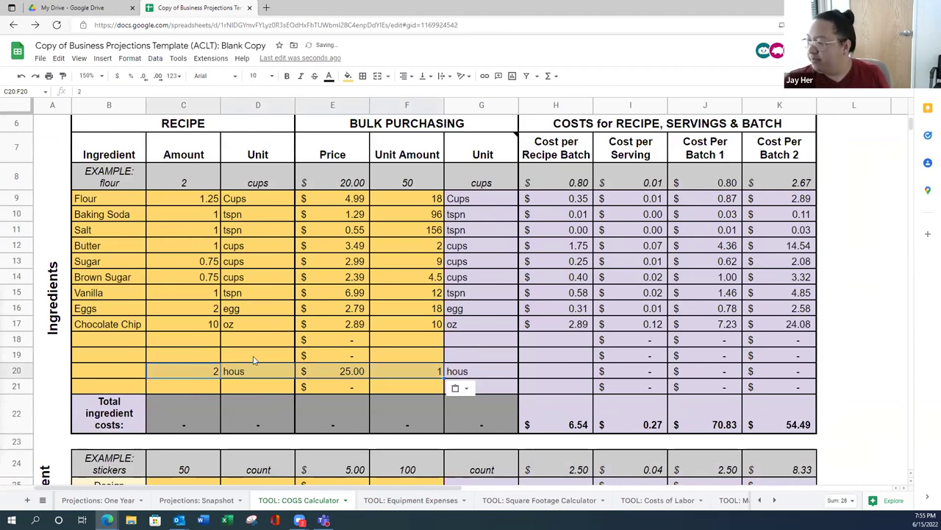
# Check the Chocolate Chip row's cost-per-recipe formula and select the cost cells in H17:K21
pyautogui.click(175, 354)
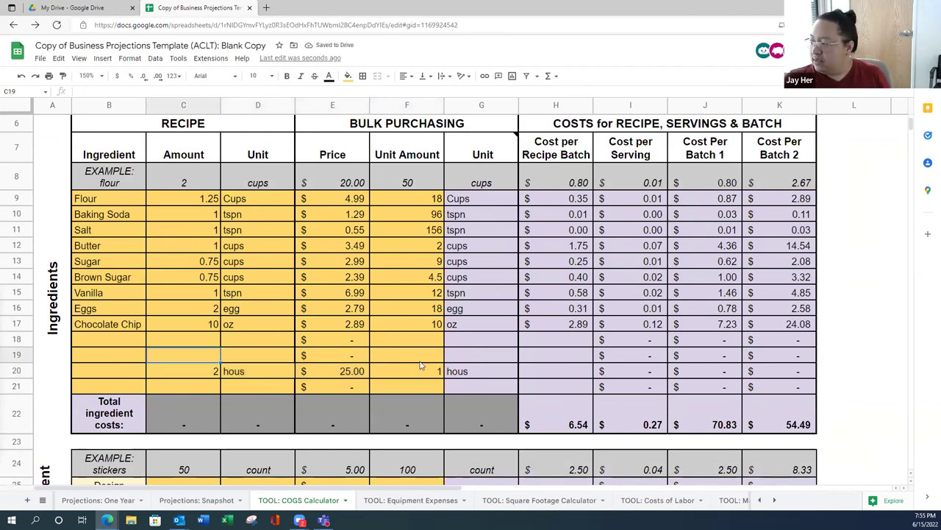
pyautogui.scroll(1, 421, 365)
pyautogui.click(577, 360)
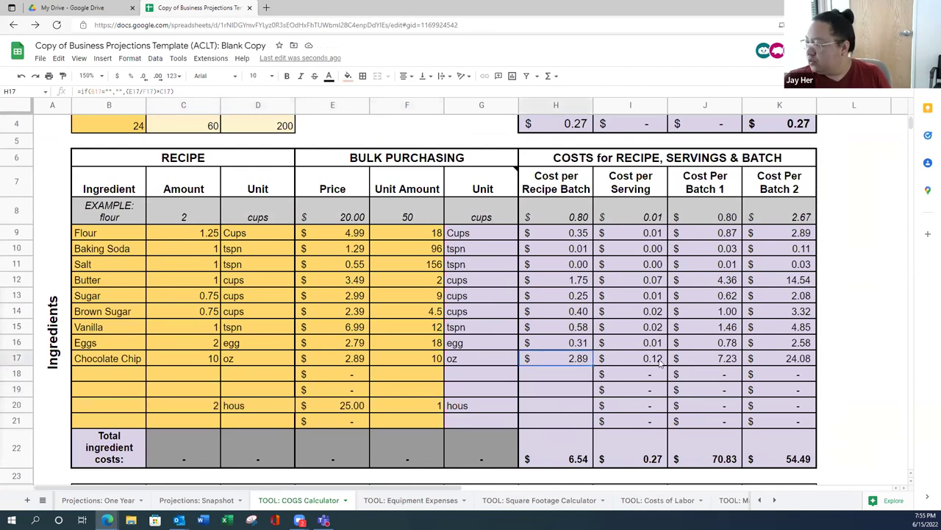
pyautogui.moveTo(571, 361); pyautogui.dragTo(807, 425)
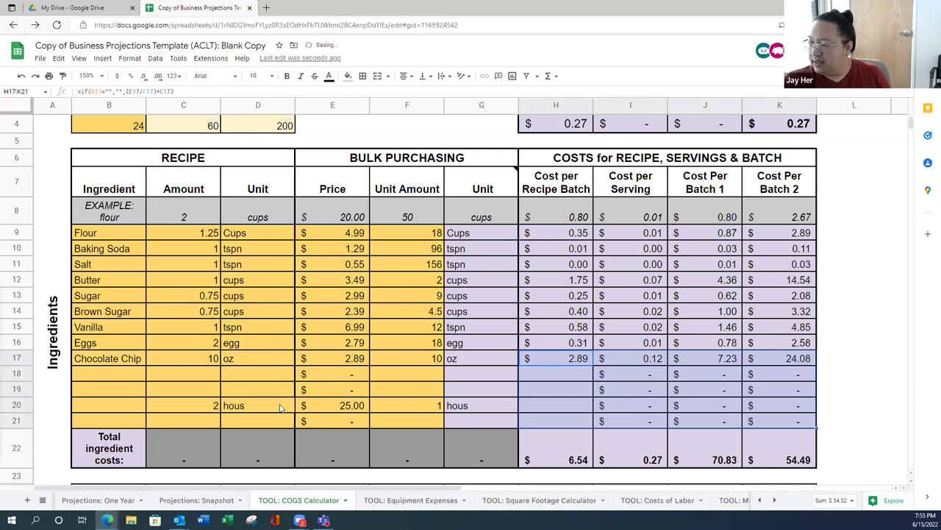
# Enter "hours" as the ingredient name in row 20 and check the Ingredient Costs and Total COGS cells
pyautogui.click(113, 409)
pyautogui.write('hours')
pyautogui.press('Return')
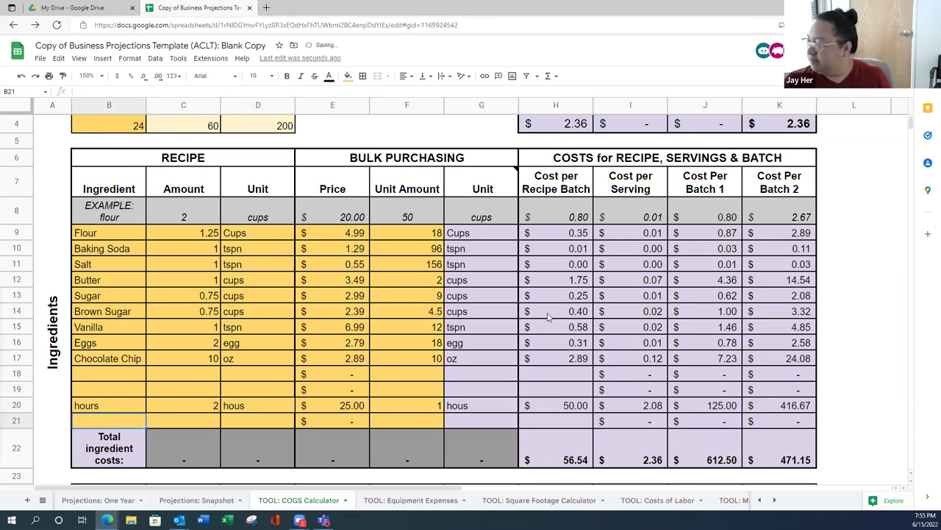
pyautogui.scroll(1, 387, 322)
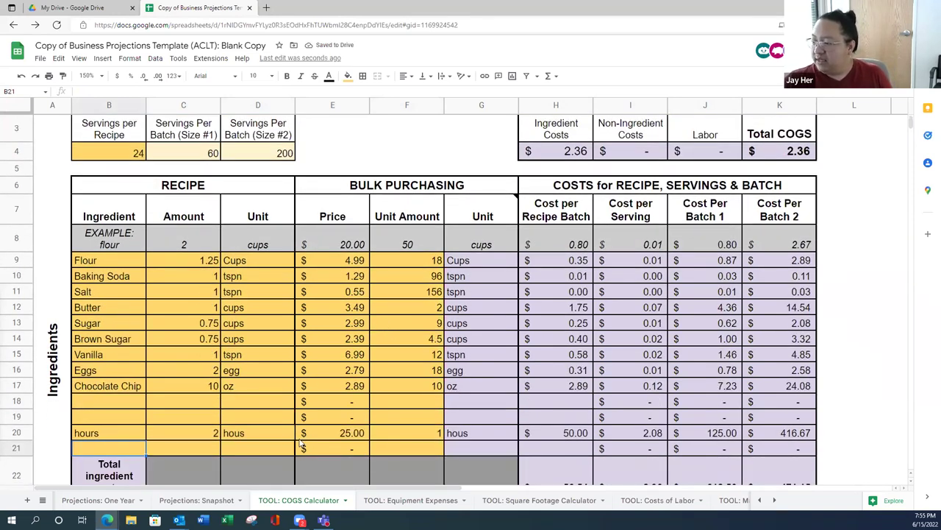
# Check the Total COGS cell and set the bulk price in the hours row (row 20) to $15
pyautogui.click(323, 434)
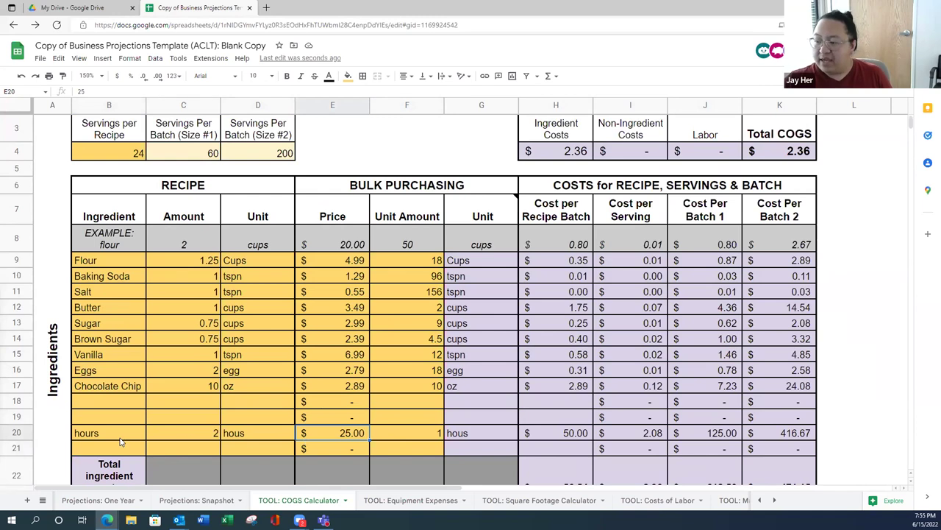
pyautogui.click(779, 152)
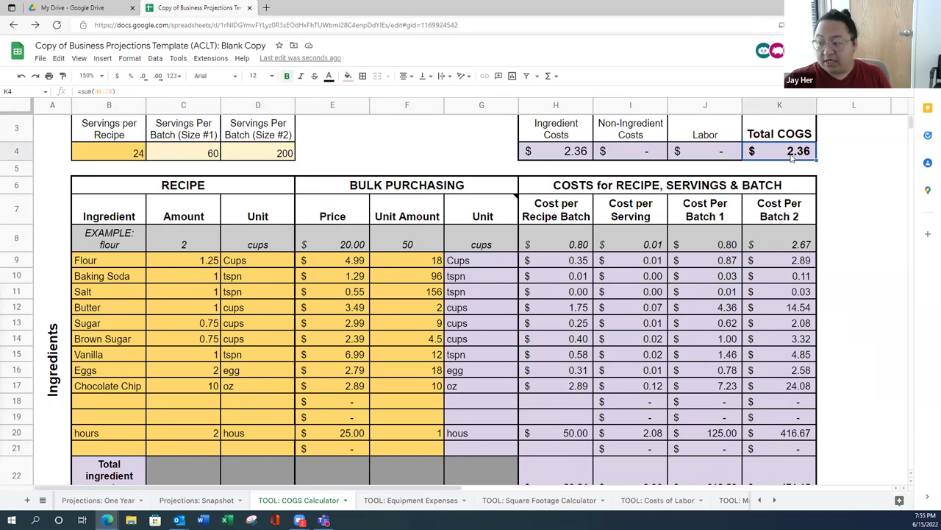
pyautogui.click(353, 433)
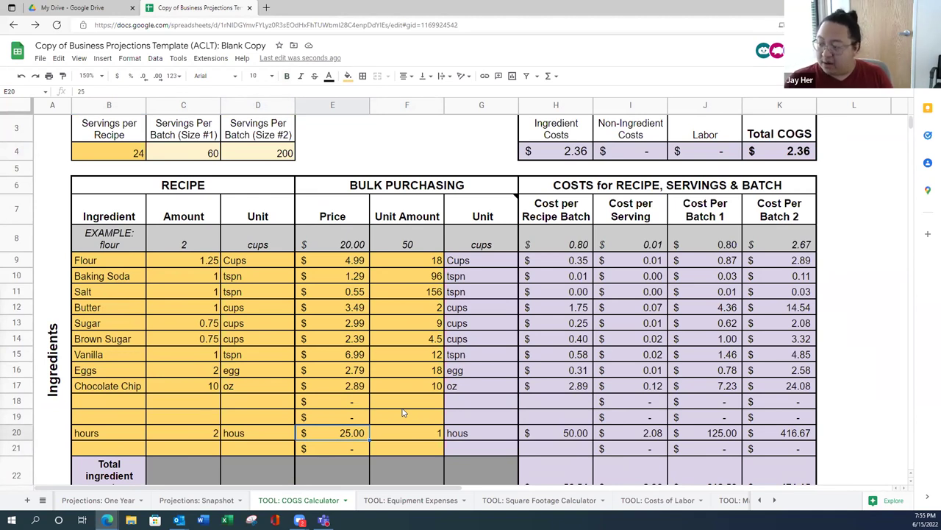
pyautogui.write('15')
pyautogui.press('Return')
pyautogui.press('Up')
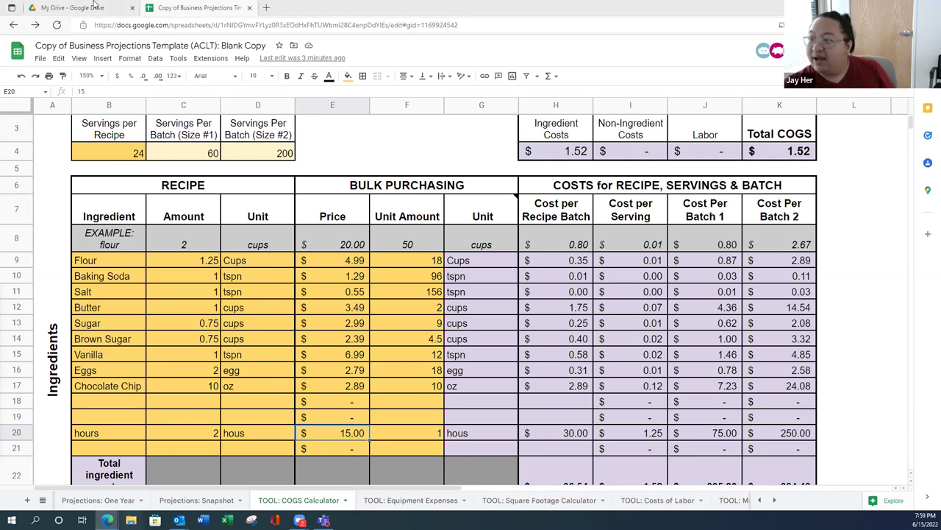
# Switch to the June 2022 Food Workshop presentation in Canva and open its closing "QUESTIONS?" slide, page 18
pyautogui.moveTo(108, 520)
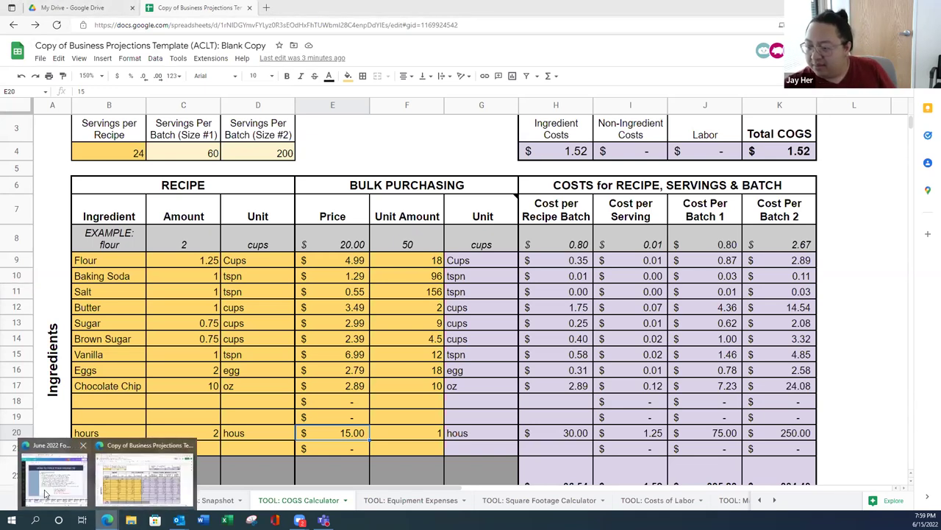
pyautogui.click(53, 478)
pyautogui.hscroll(3, 517, 469)
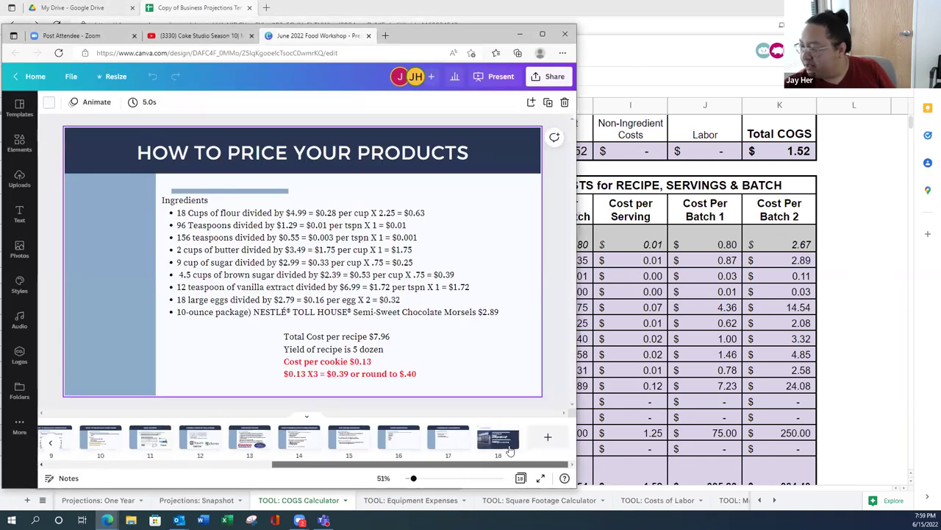
pyautogui.click(498, 437)
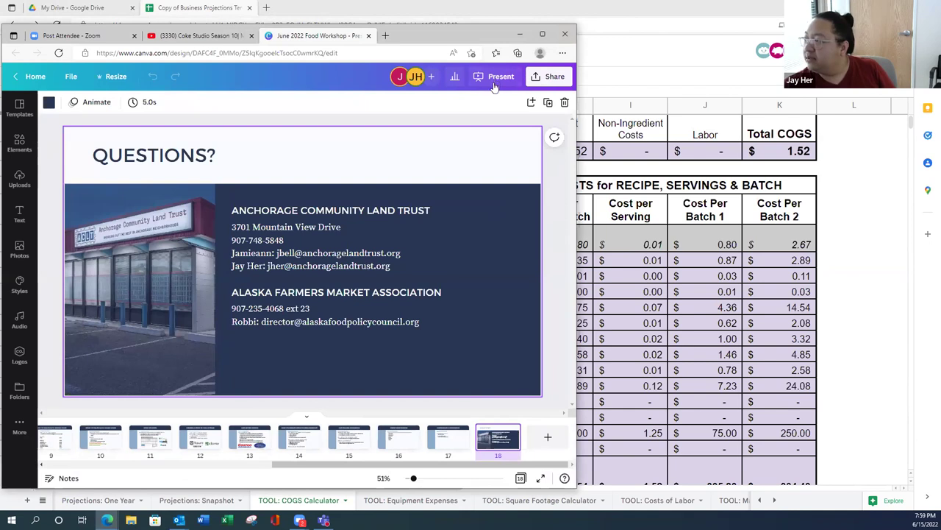
# Maximize the presentation window and present the "QUESTIONS?" slide full screen with the Standard type
pyautogui.click(542, 34)
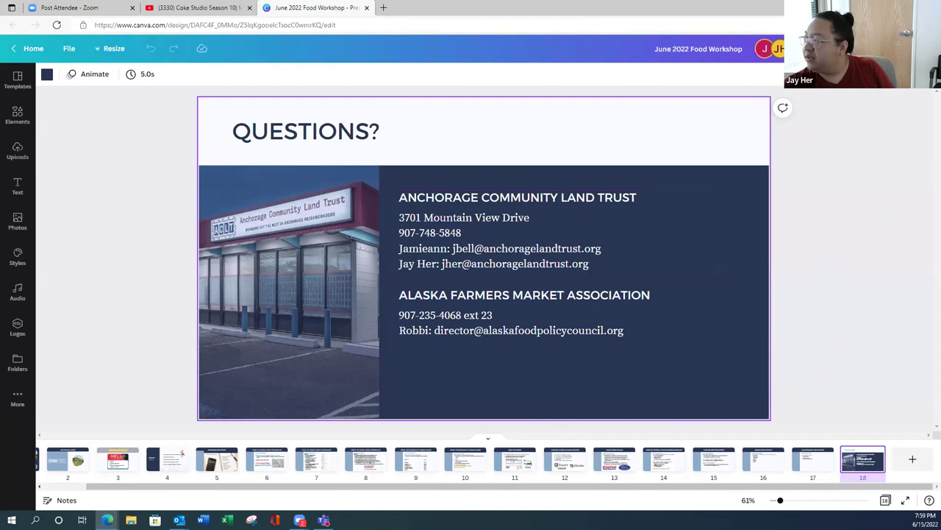
pyautogui.click(816, 49)
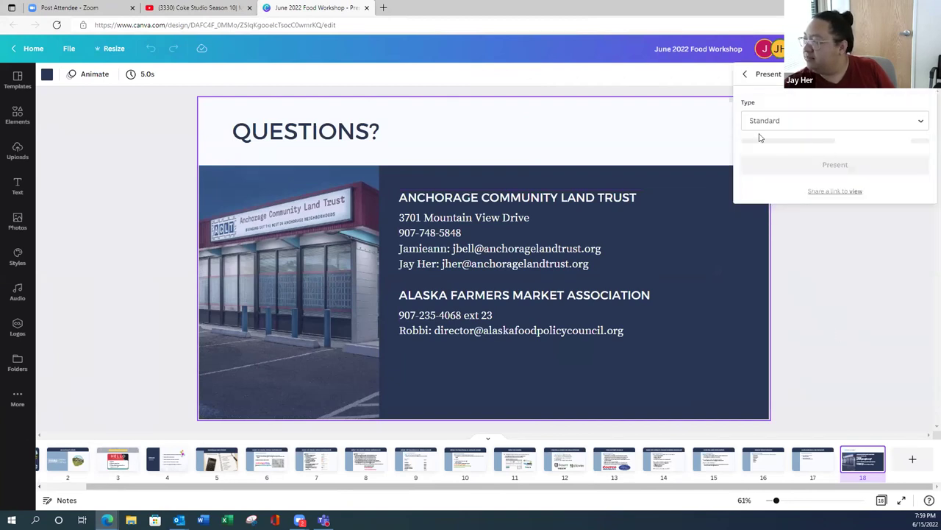
pyautogui.click(819, 146)
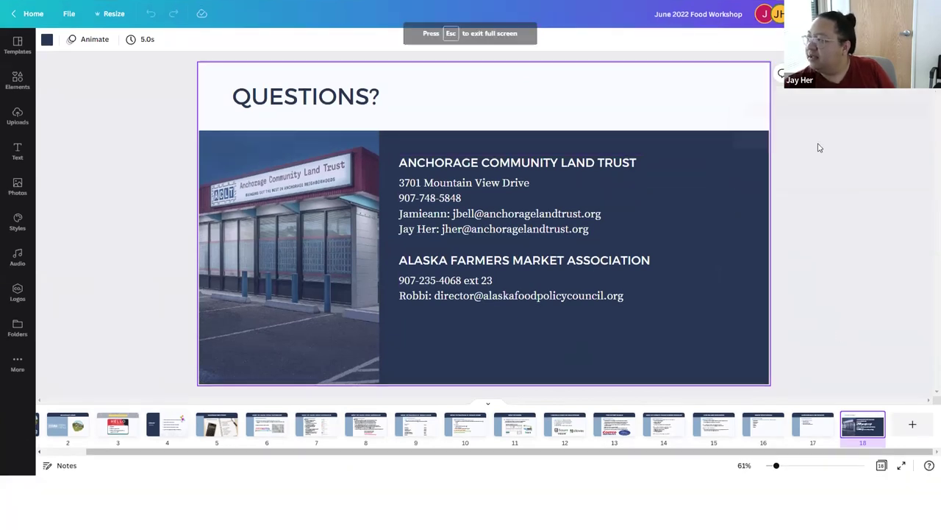